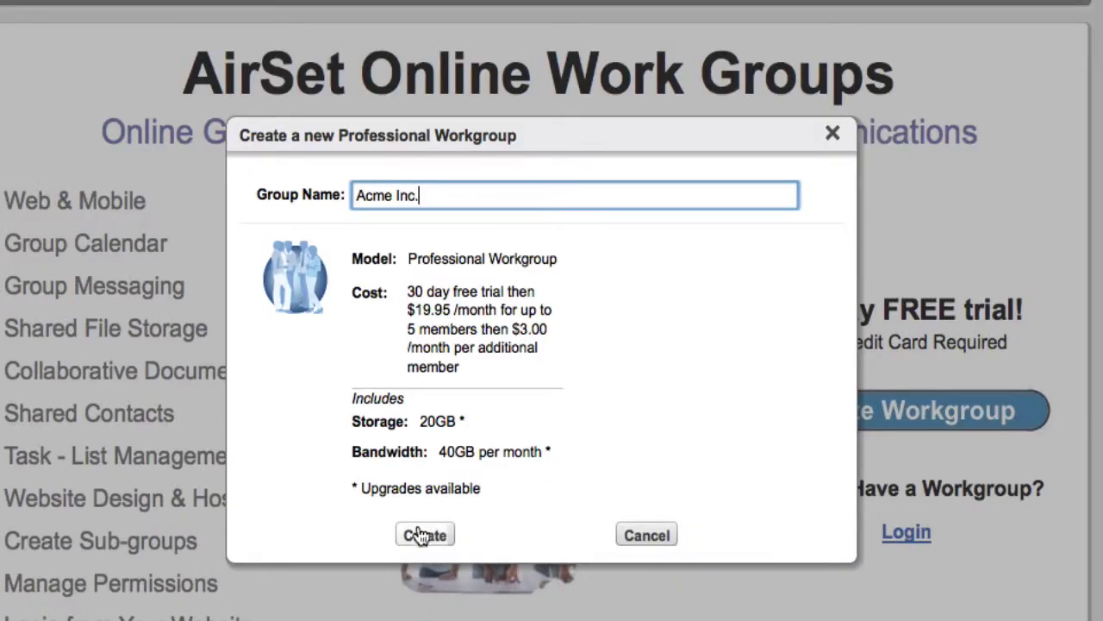
Create the Acme Inc. professional workgroup and sign up with an email address.
{"action": "left_click", "coordinate": [424, 535]}
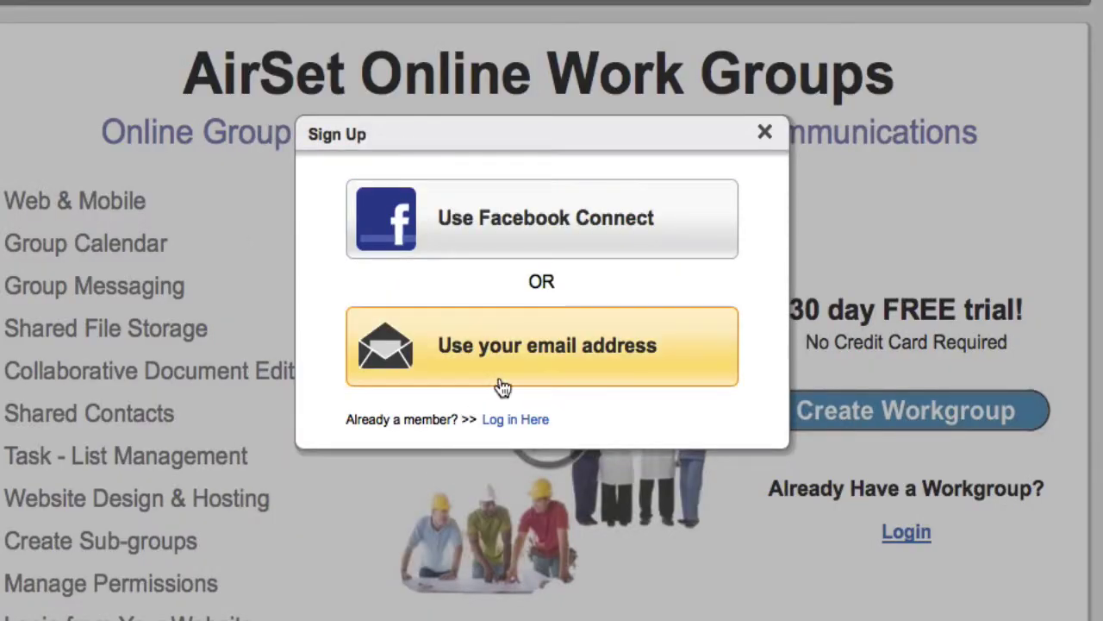
{"action": "left_click", "coordinate": [541, 359]}
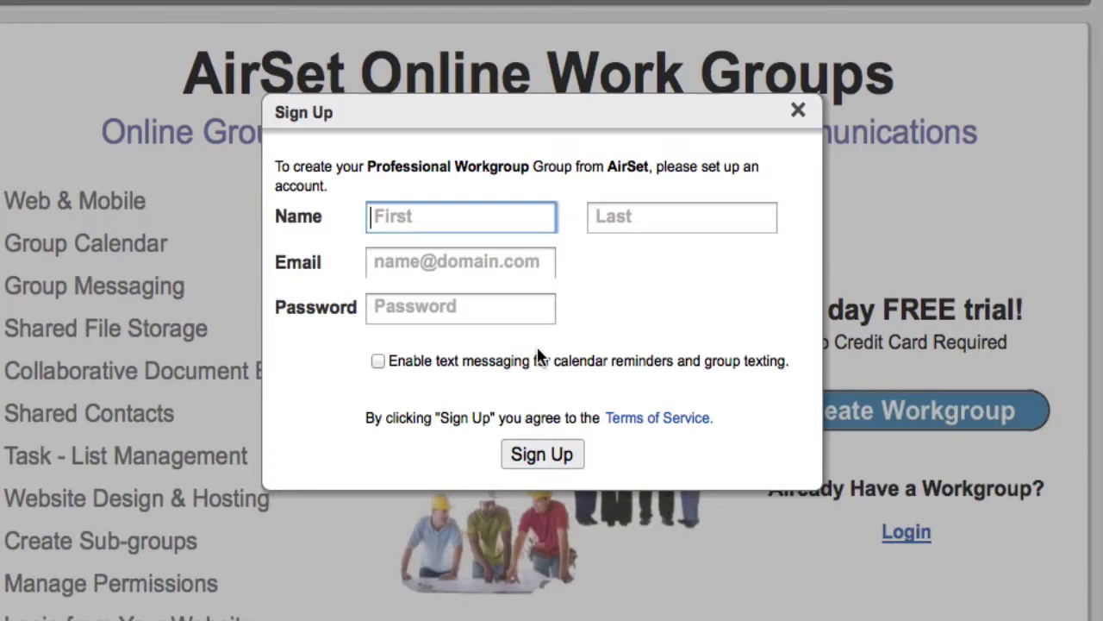
{"action": "type", "text": "Jack"}
{"action": "left_click", "coordinate": [560, 453]}
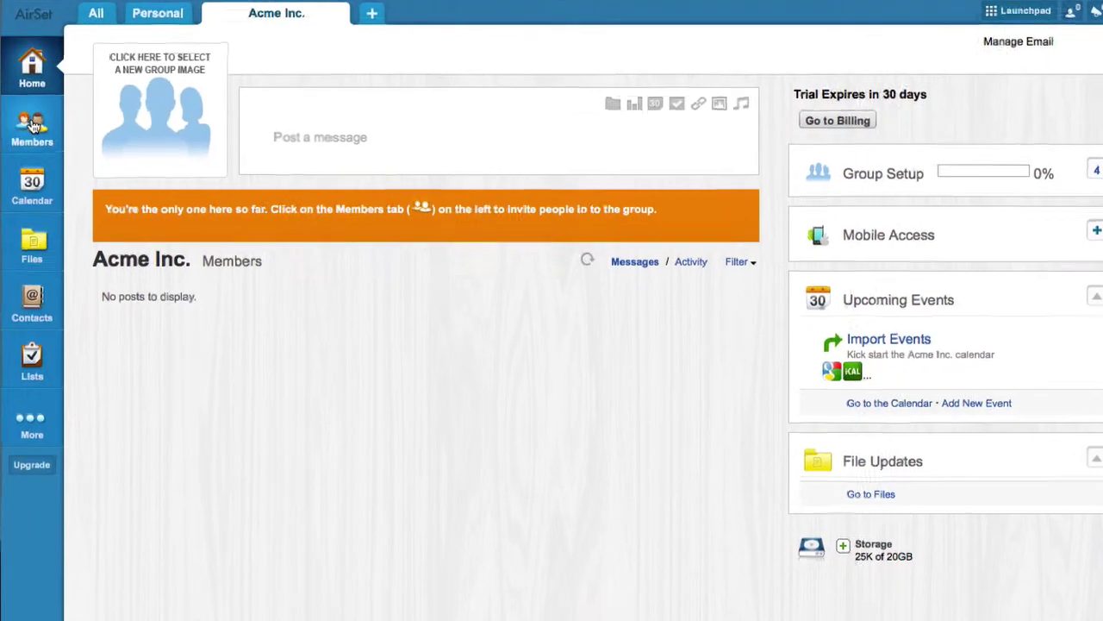
{"action": "left_click", "coordinate": [29, 127]}
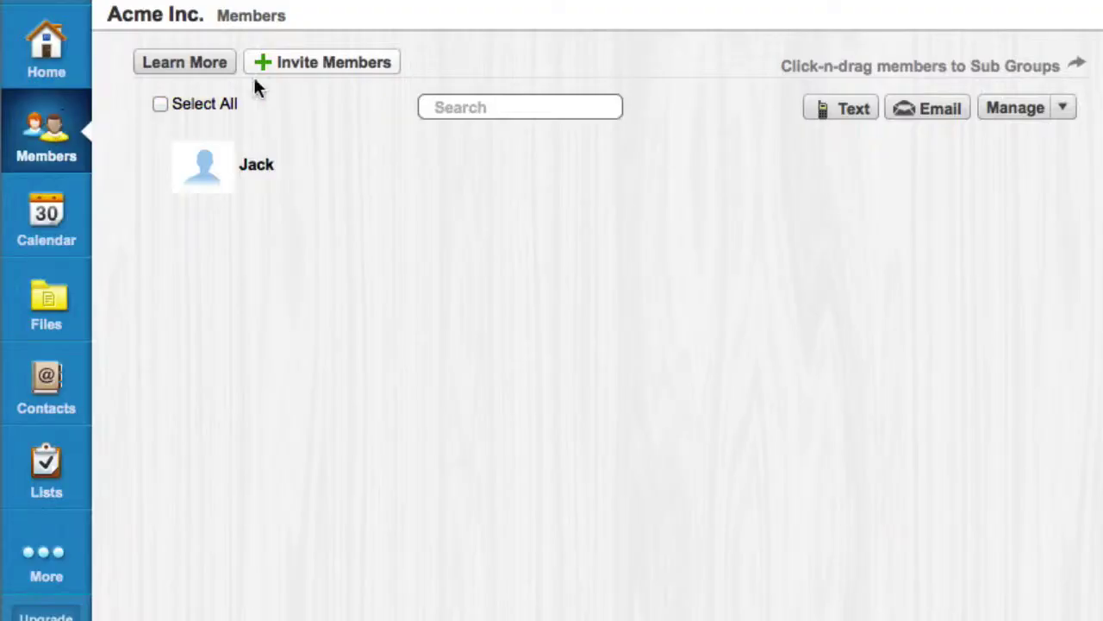
{"action": "left_click", "coordinate": [304, 67]}
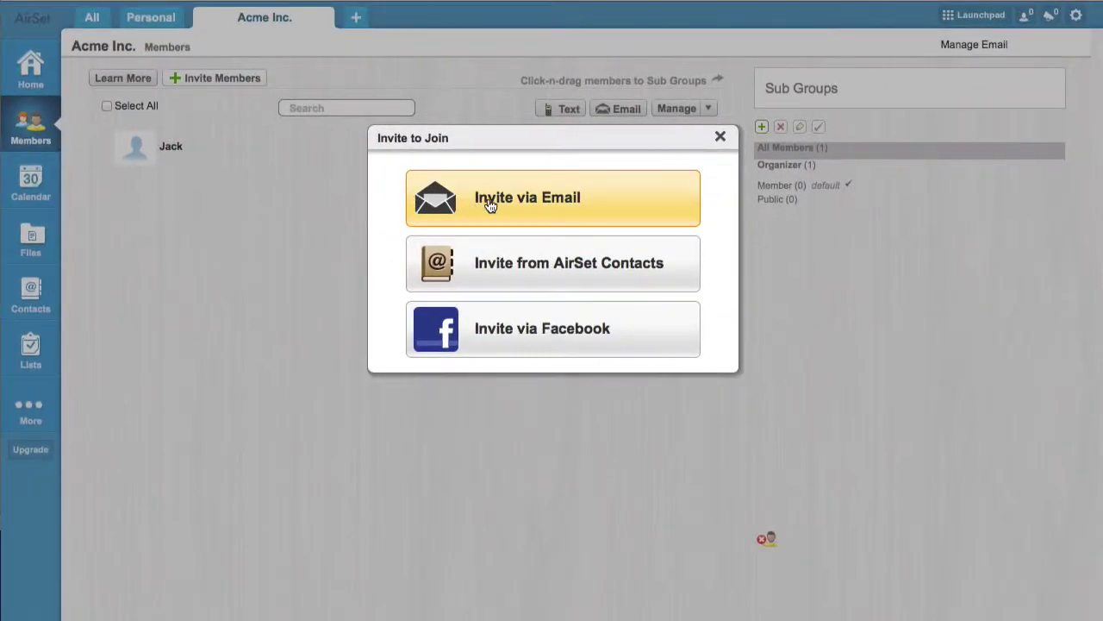
{"action": "left_click", "coordinate": [488, 204]}
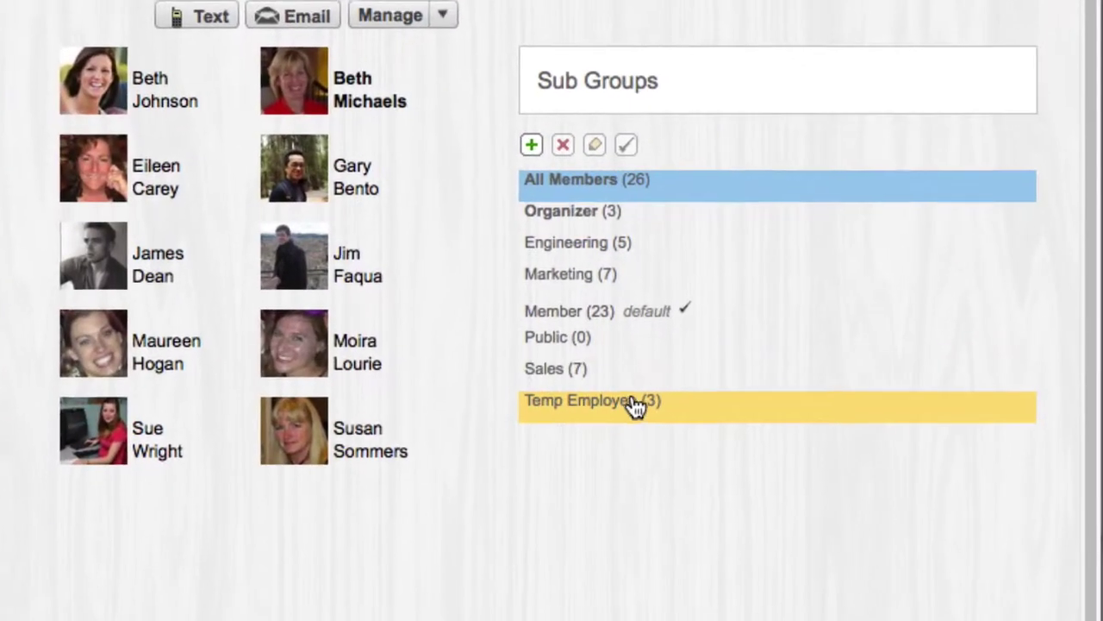
{"action": "left_click", "coordinate": [636, 404]}
{"action": "left_click", "coordinate": [595, 144]}
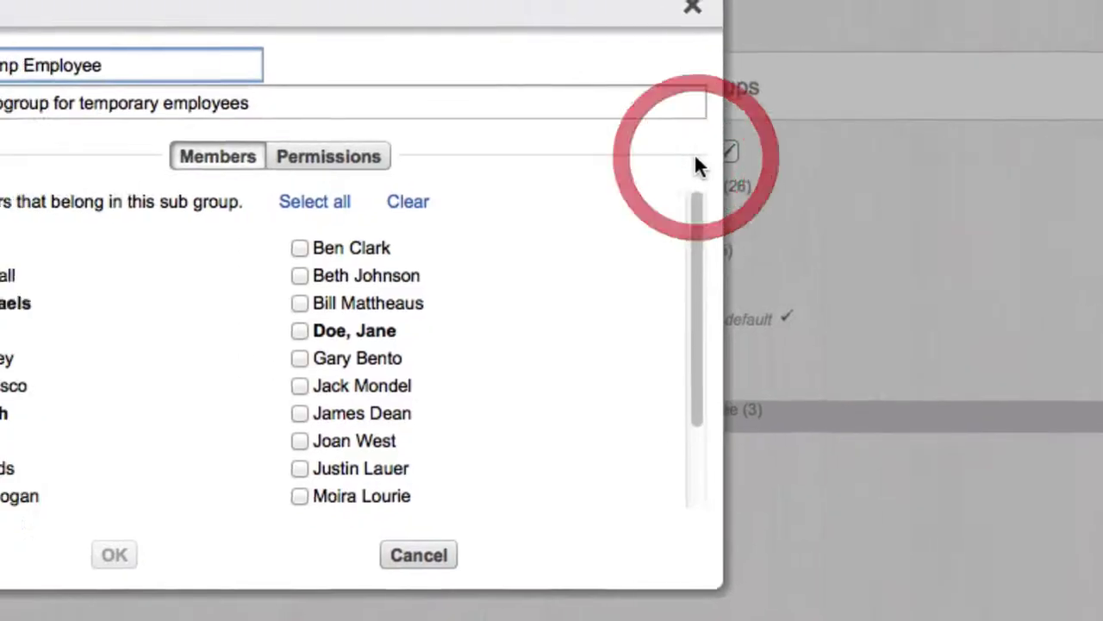
{"action": "left_click", "coordinate": [647, 181]}
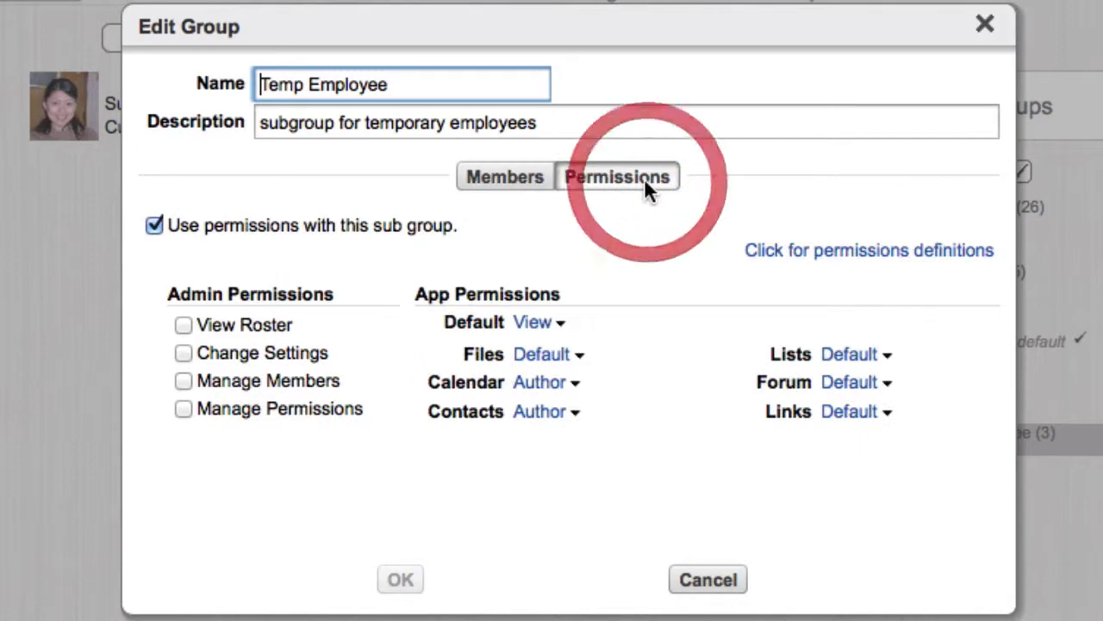
{"action": "left_click", "coordinate": [535, 324]}
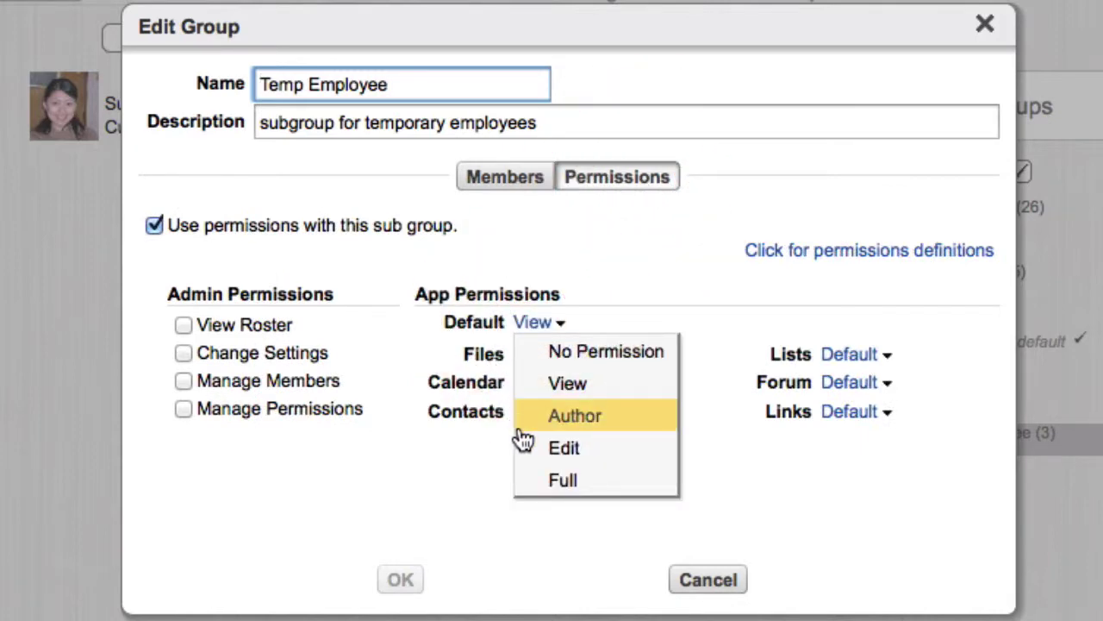
{"action": "left_click", "coordinate": [681, 582]}
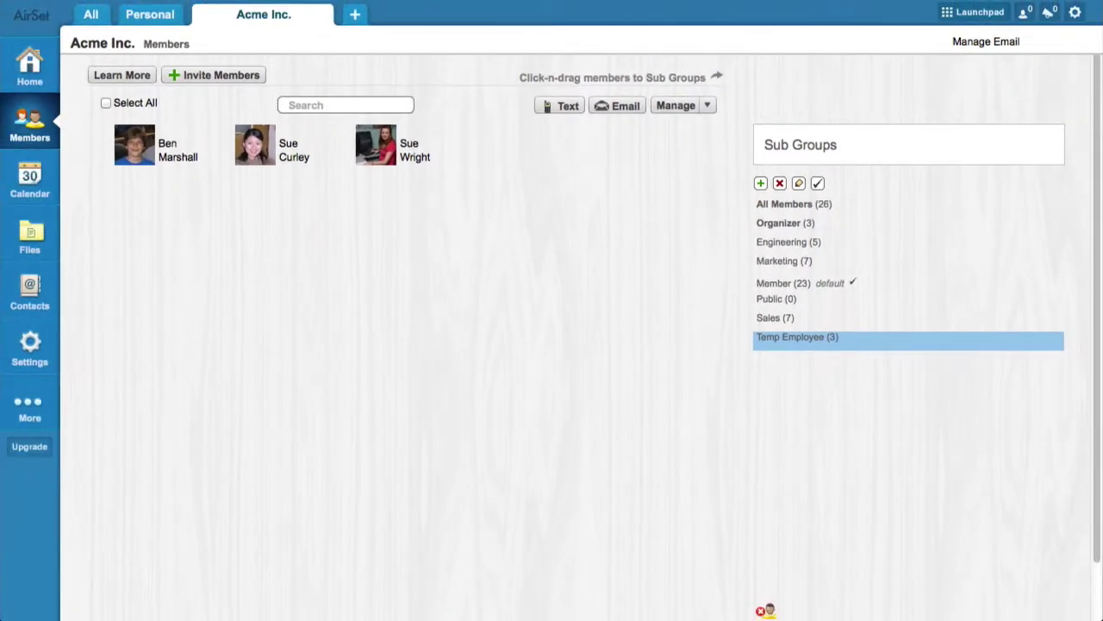
{"action": "left_click", "coordinate": [30, 65]}
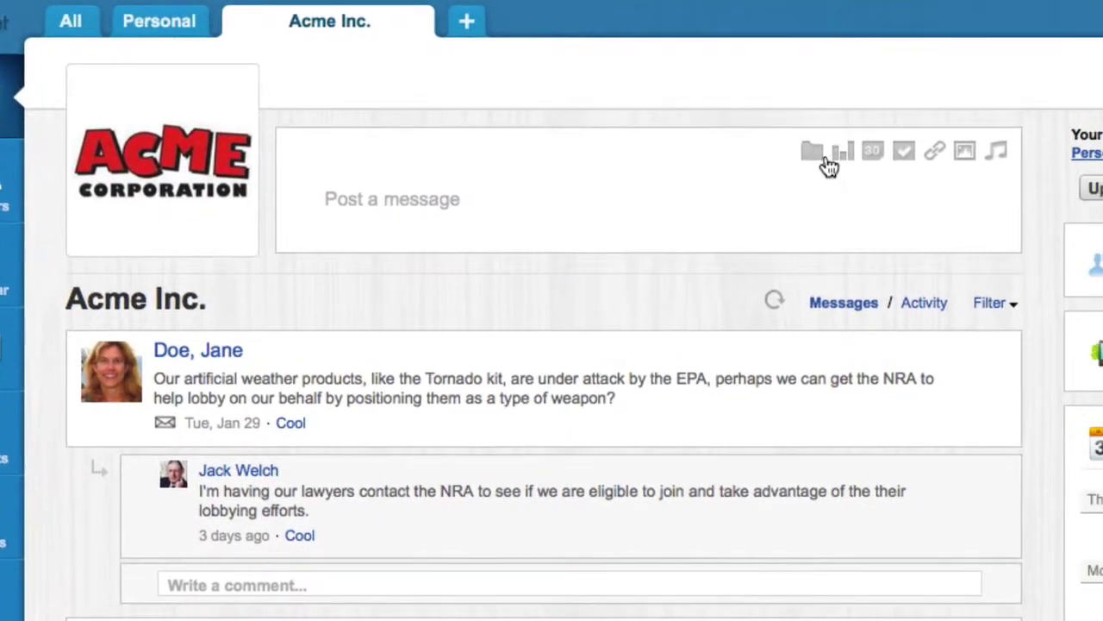
{"action": "left_click", "coordinate": [800, 155]}
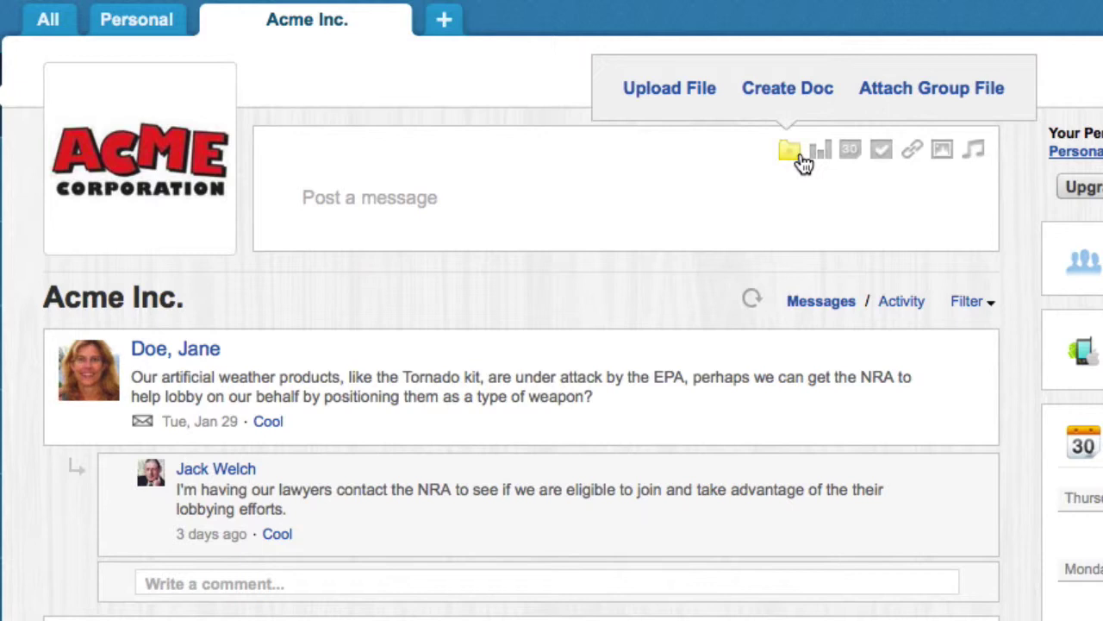
{"action": "left_click", "coordinate": [820, 155]}
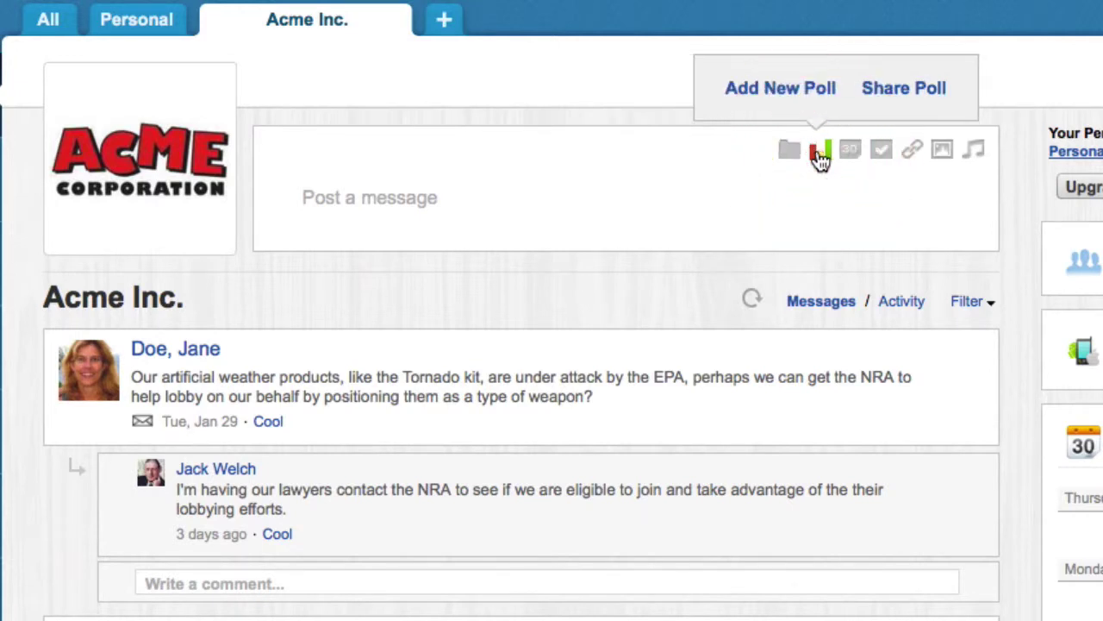
{"action": "left_click", "coordinate": [852, 157]}
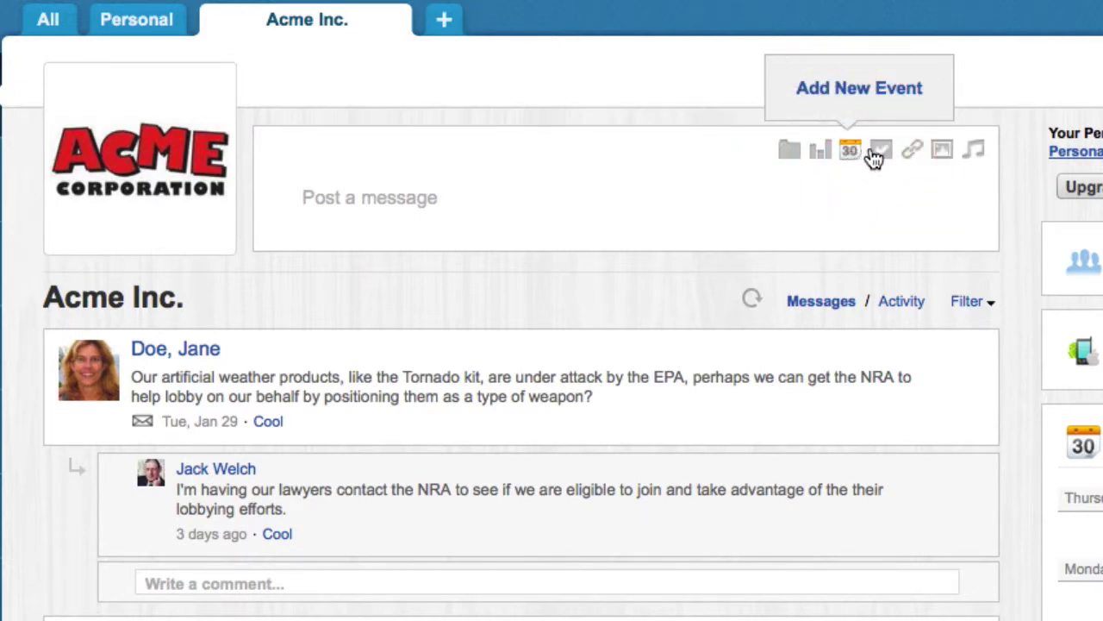
{"action": "left_click", "coordinate": [878, 155]}
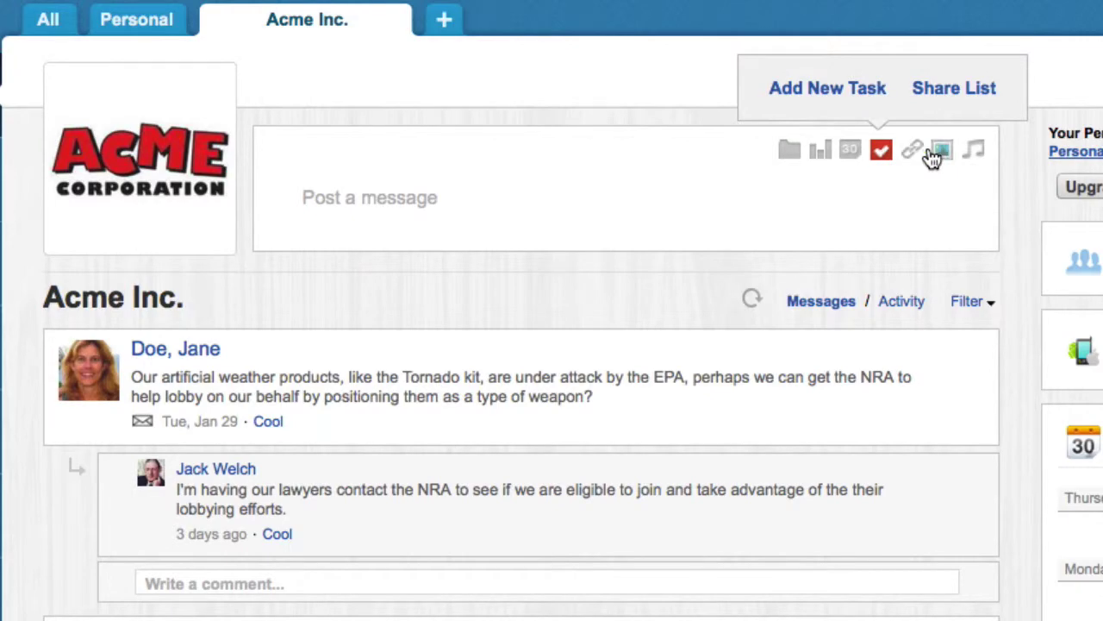
{"action": "left_click", "coordinate": [920, 155]}
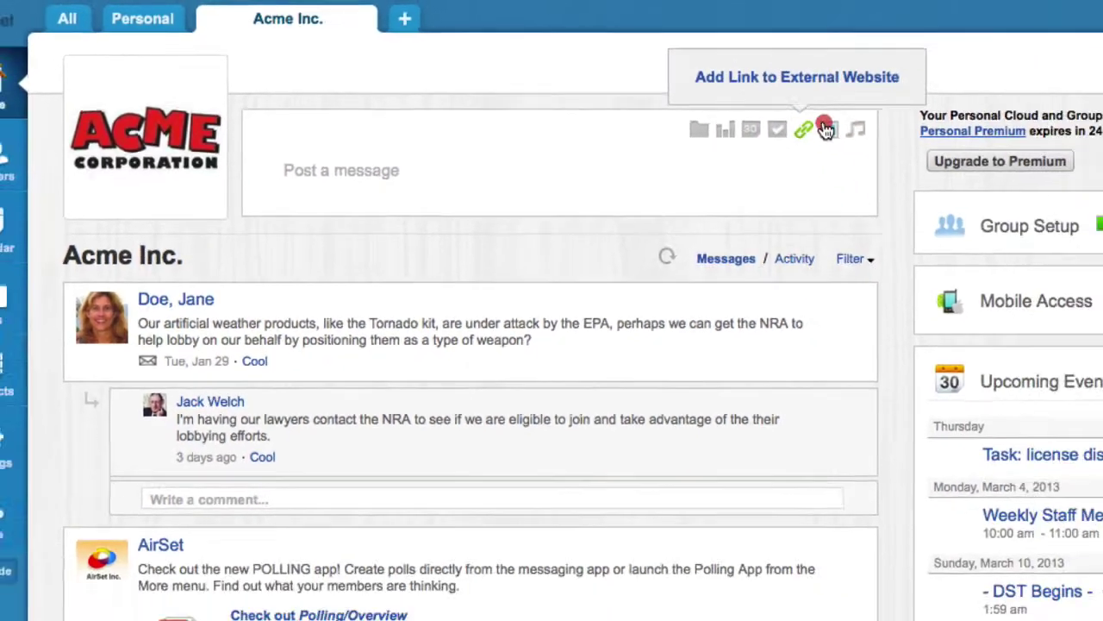
Post 'Make sure the regional forecasts are in by Tuesday' privately to the Sales group.
{"action": "left_click", "coordinate": [686, 104]}
{"action": "left_click", "coordinate": [302, 136]}
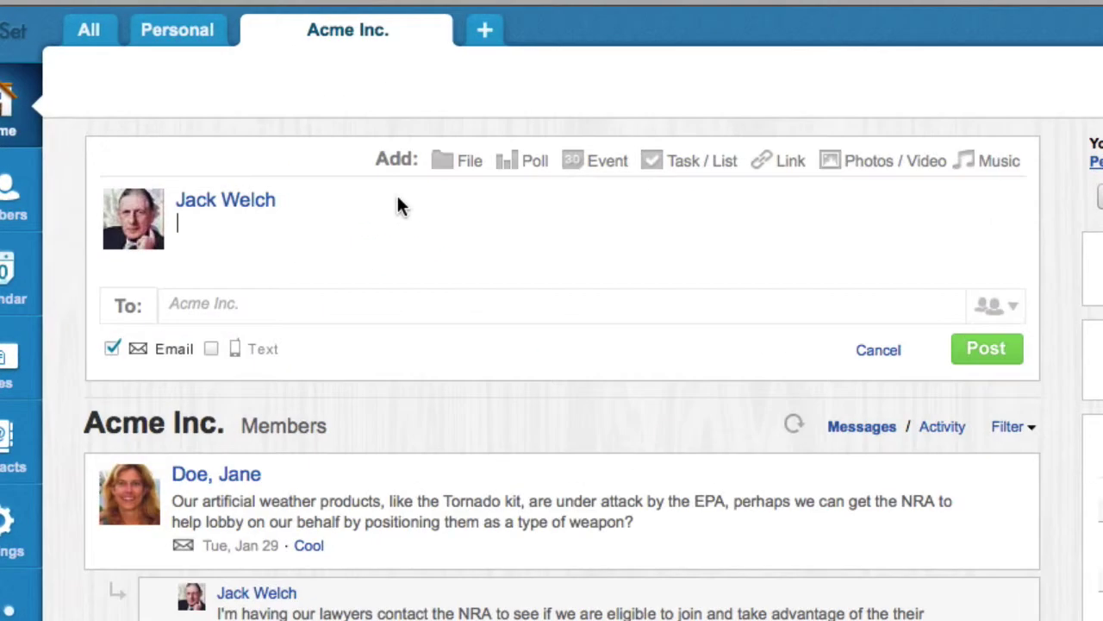
{"action": "type", "text": "Make sure the regional forecasts are in by Tuesday"}
{"action": "left_click", "coordinate": [399, 293]}
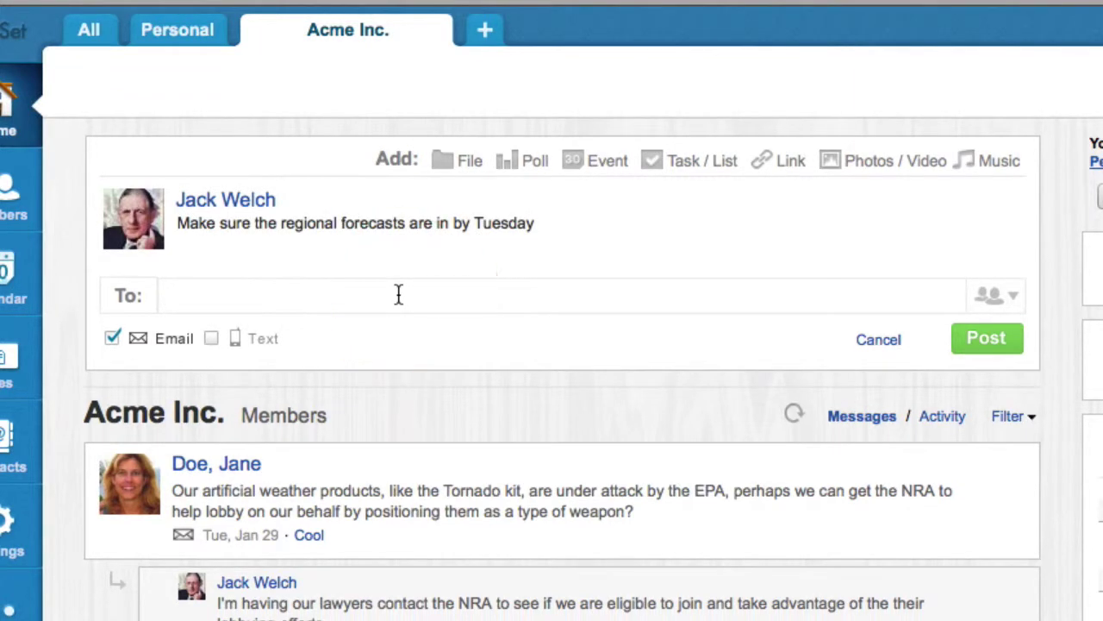
{"action": "type", "text": "Sal"}
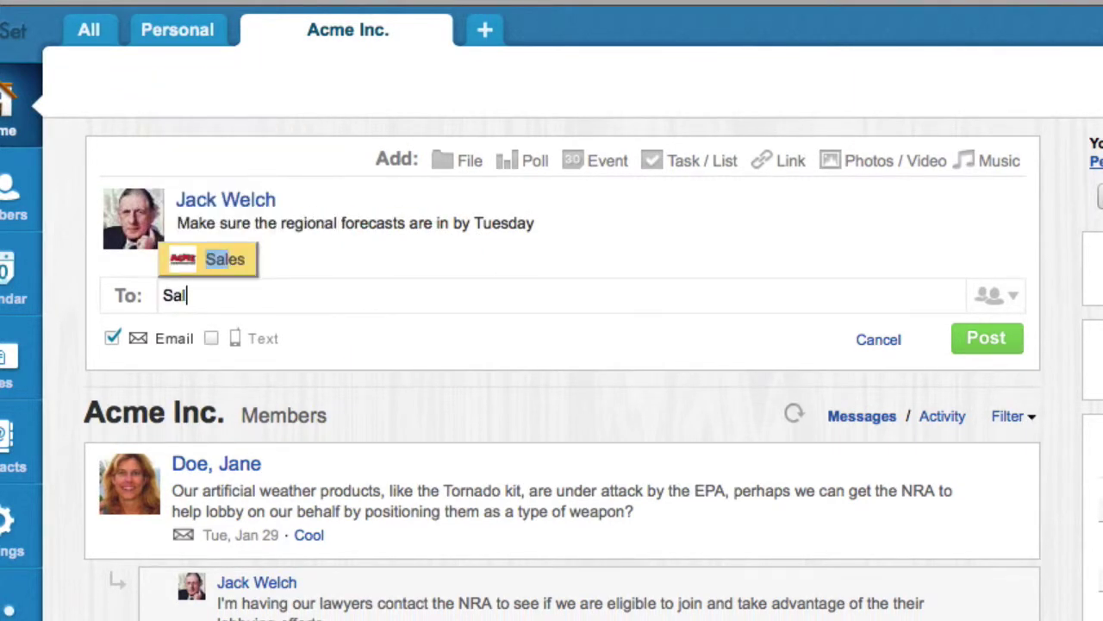
{"action": "key", "text": "Return"}
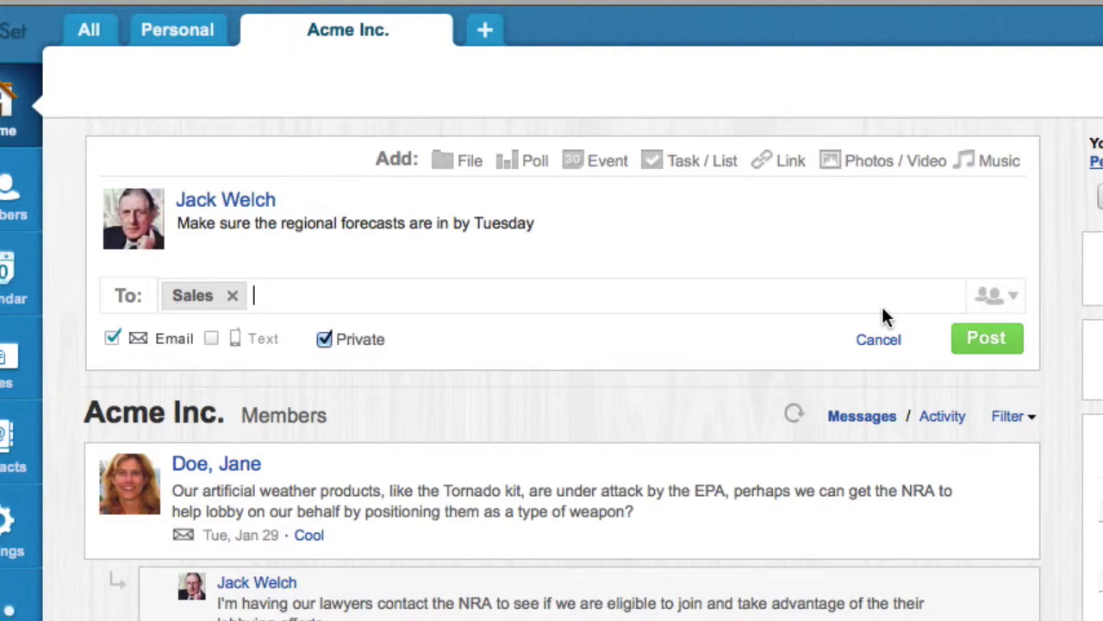
{"action": "left_click", "coordinate": [965, 334]}
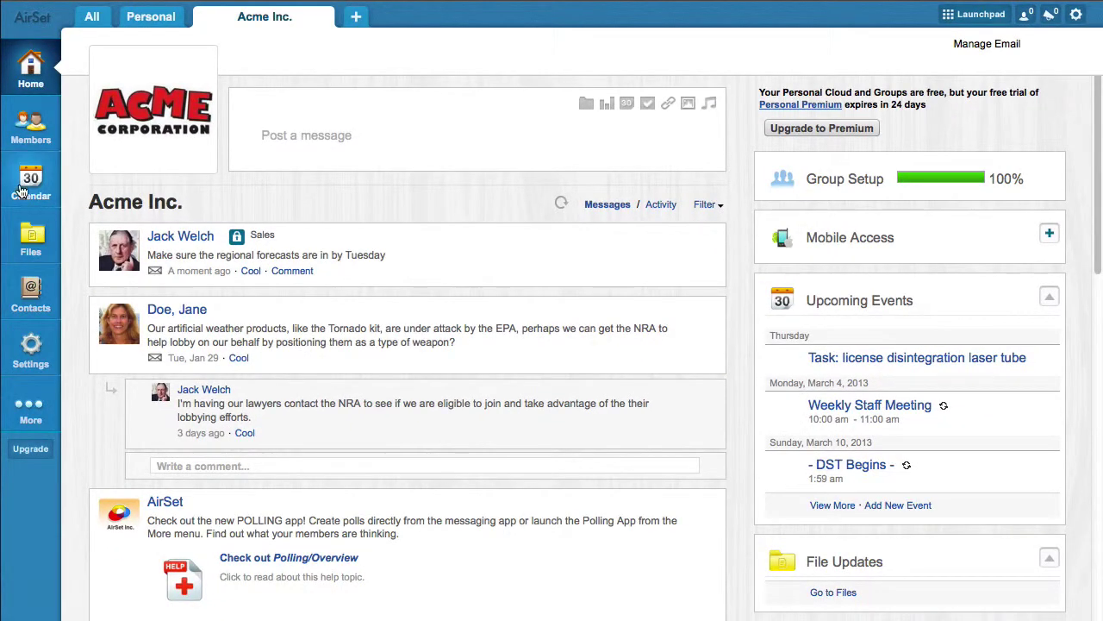
View the calendar by week and check the Product acquisition meeting's recurrence without changes.
{"action": "left_click", "coordinate": [31, 183]}
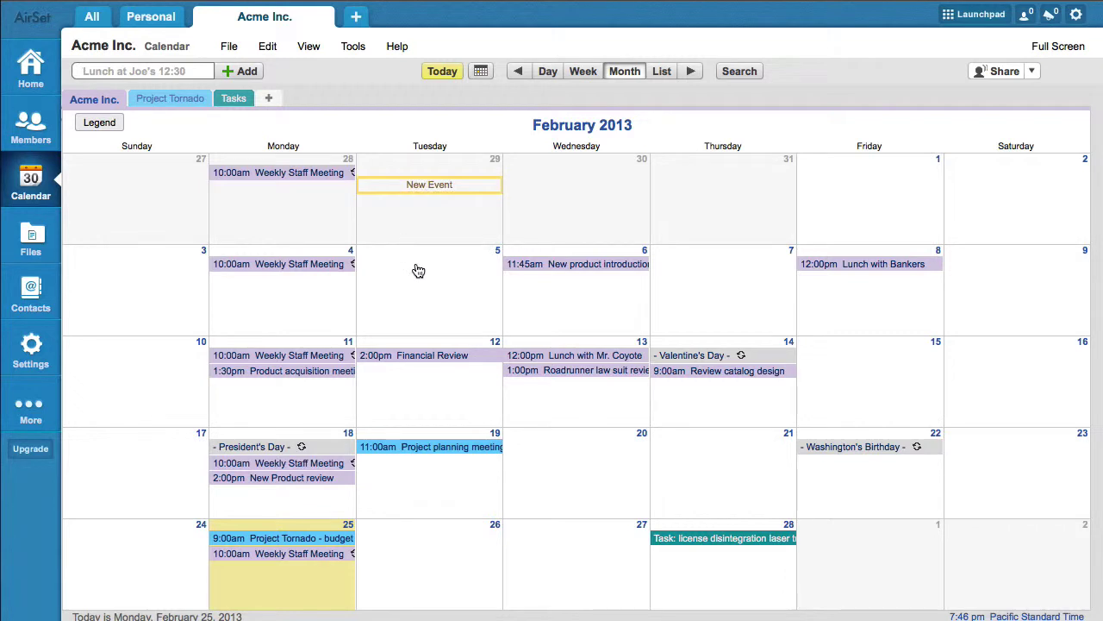
{"action": "left_click", "coordinate": [581, 72]}
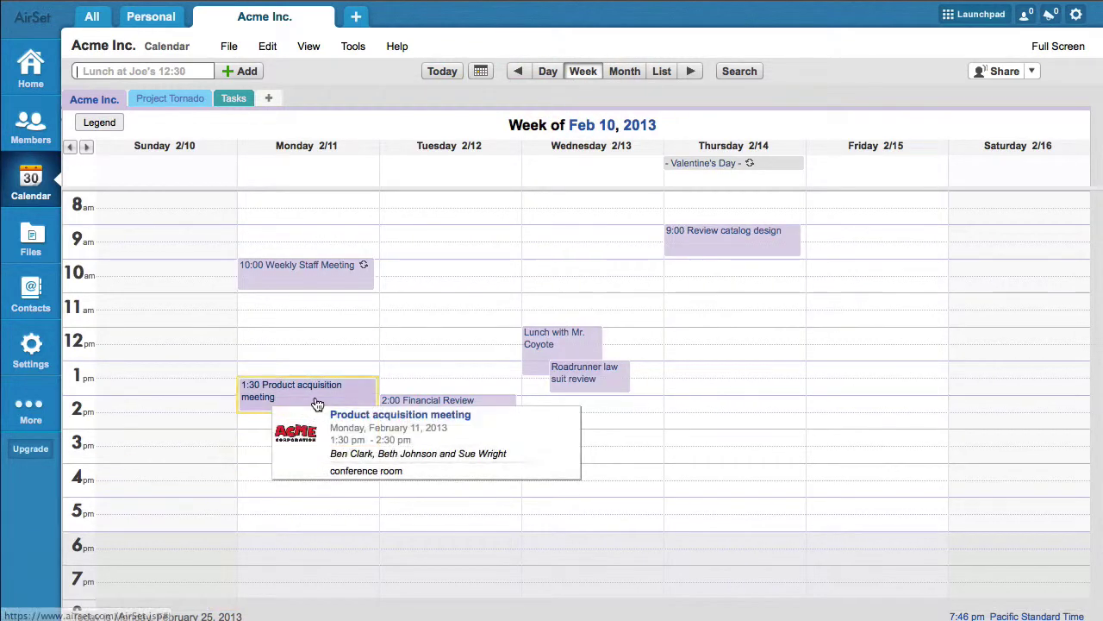
{"action": "left_click", "coordinate": [285, 400]}
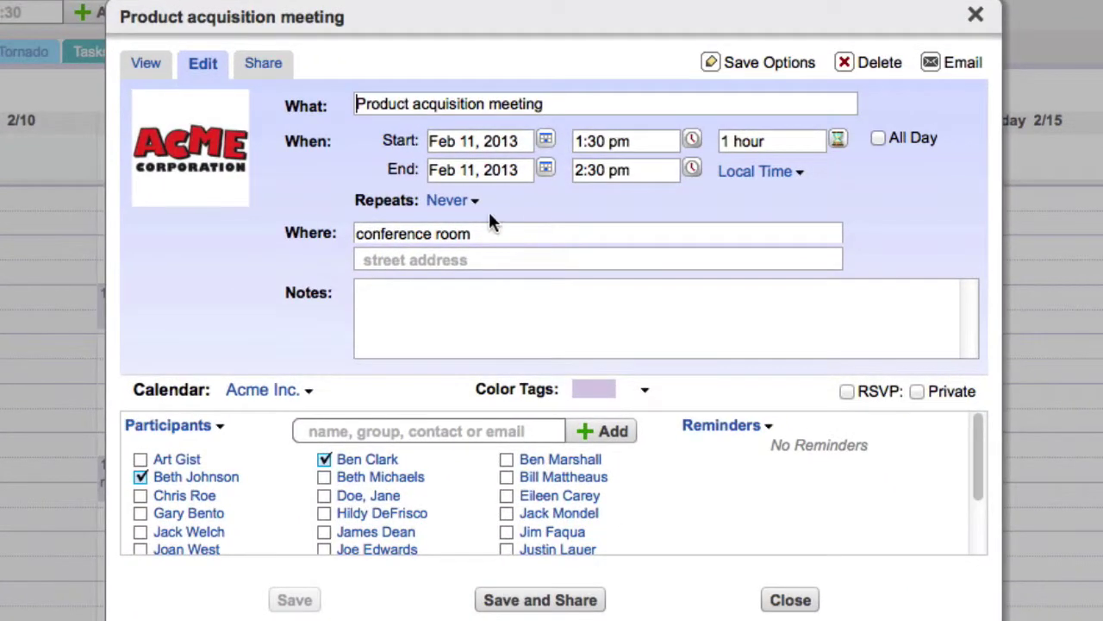
{"action": "left_click", "coordinate": [465, 207]}
{"action": "left_click", "coordinate": [796, 600]}
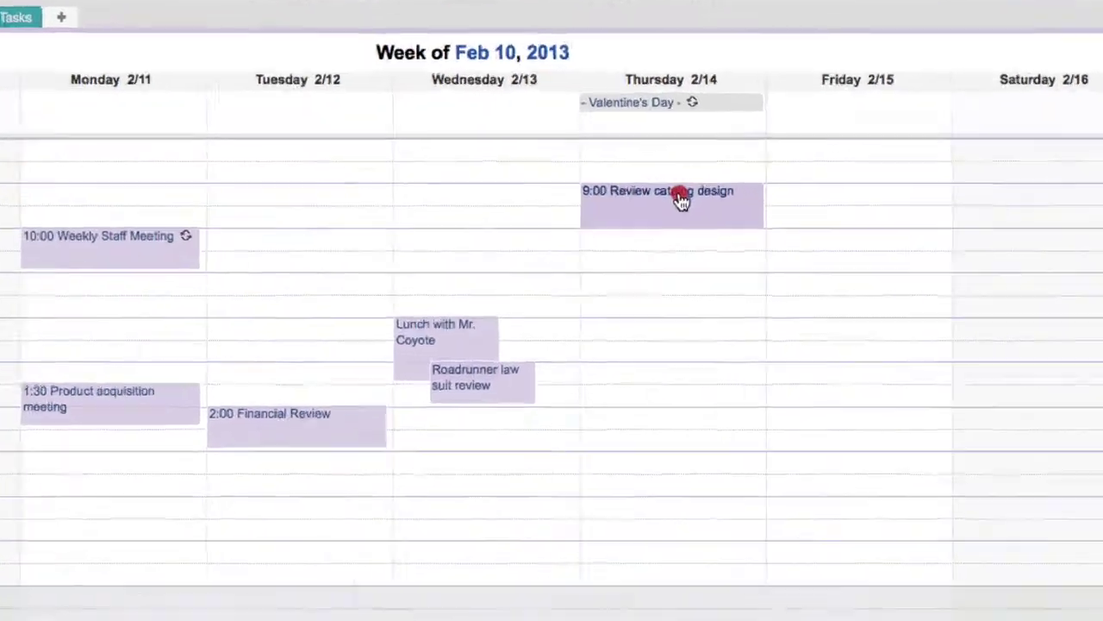
Move Thursday's Review catalog design event from 9:00 to 10:15 and confirm it.
{"action": "left_click_drag", "start_coordinate": [681, 200], "coordinate": [681, 243]}
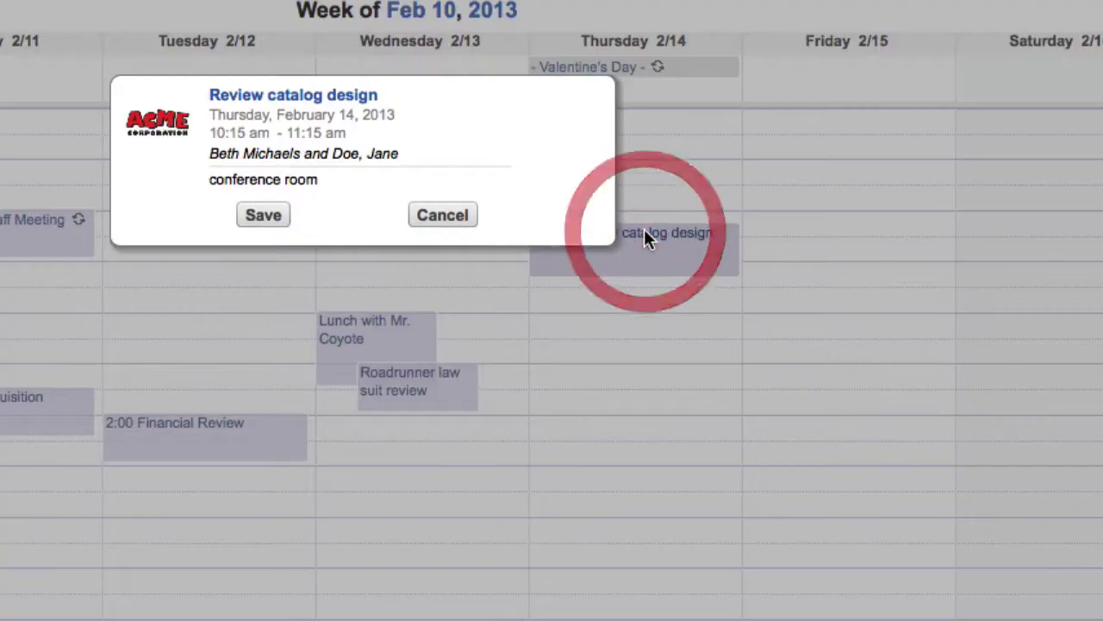
{"action": "left_click", "coordinate": [266, 217]}
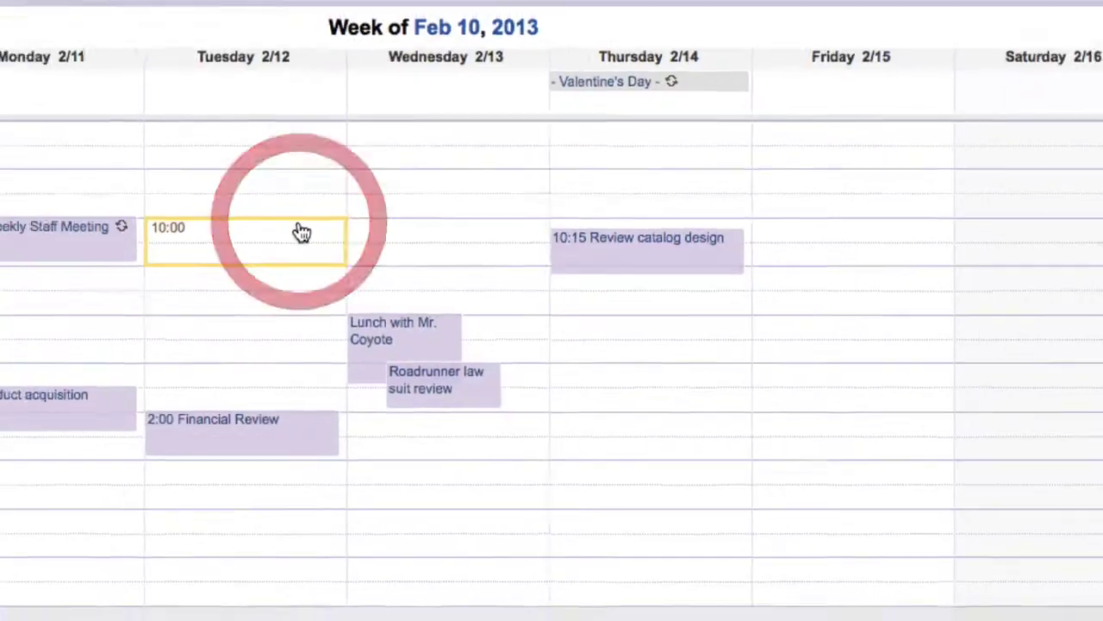
{"action": "left_click", "coordinate": [44, 349]}
Open the license disintegration laser tube item in the Disintegration Ray Gun Project list.
{"action": "left_click", "coordinate": [153, 349]}
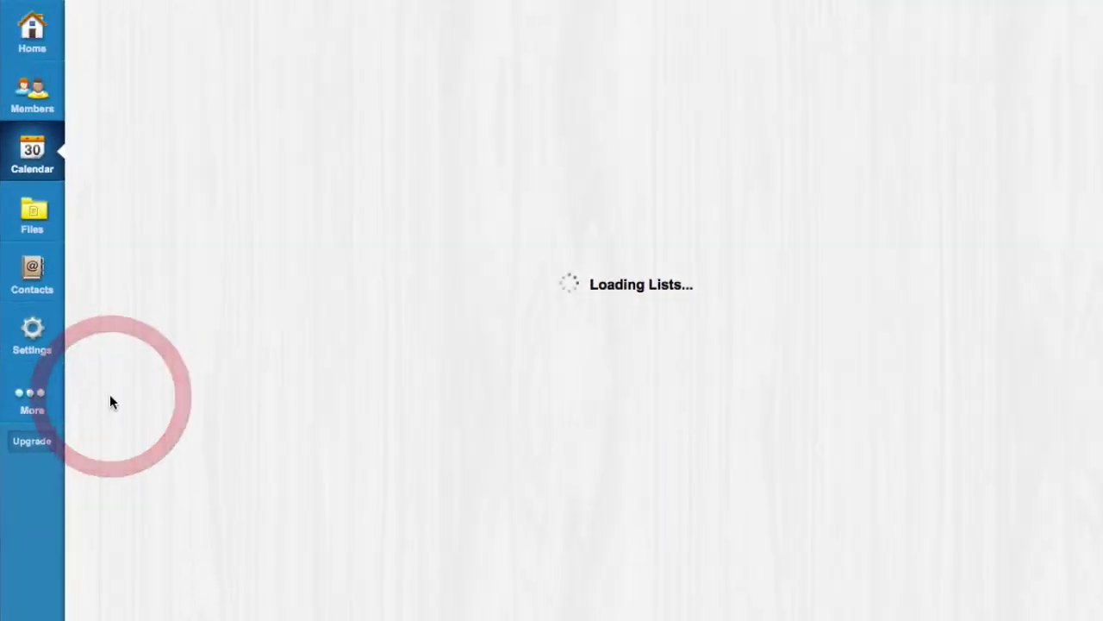
{"action": "left_click", "coordinate": [251, 164]}
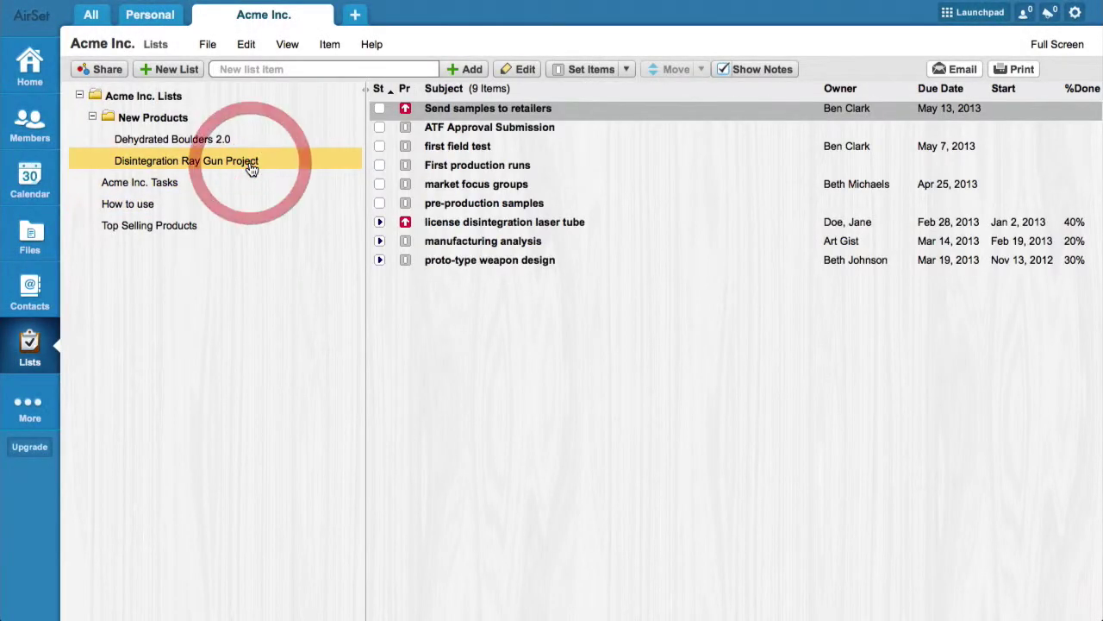
{"action": "double_click", "coordinate": [569, 225]}
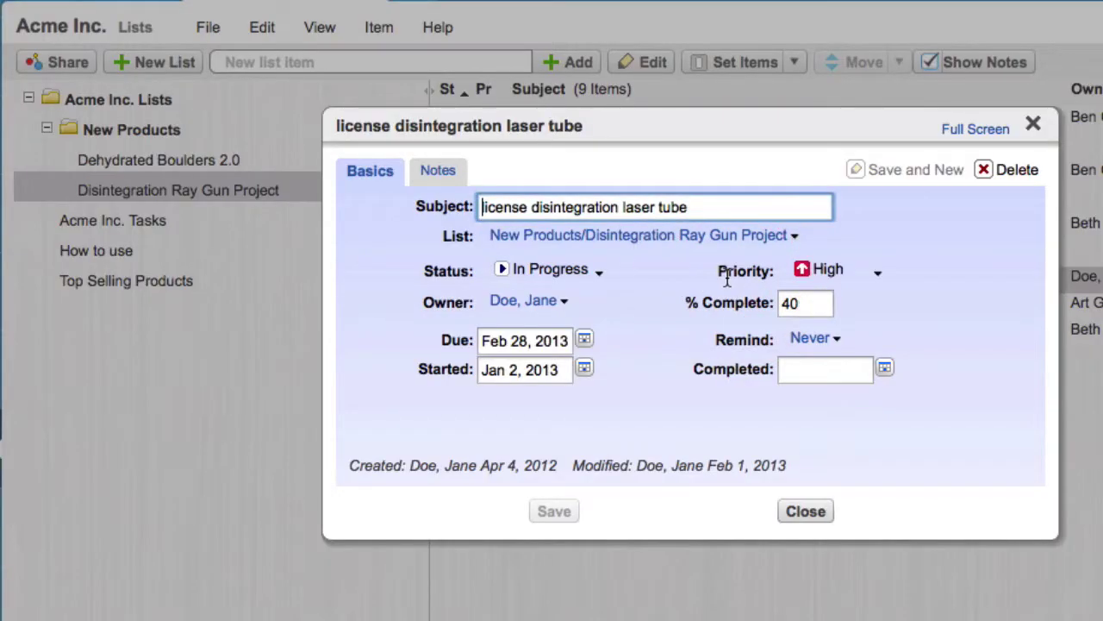
Close the task and find it on its February 28 due date in the calendar.
{"action": "left_click", "coordinate": [560, 302]}
{"action": "left_click", "coordinate": [33, 183]}
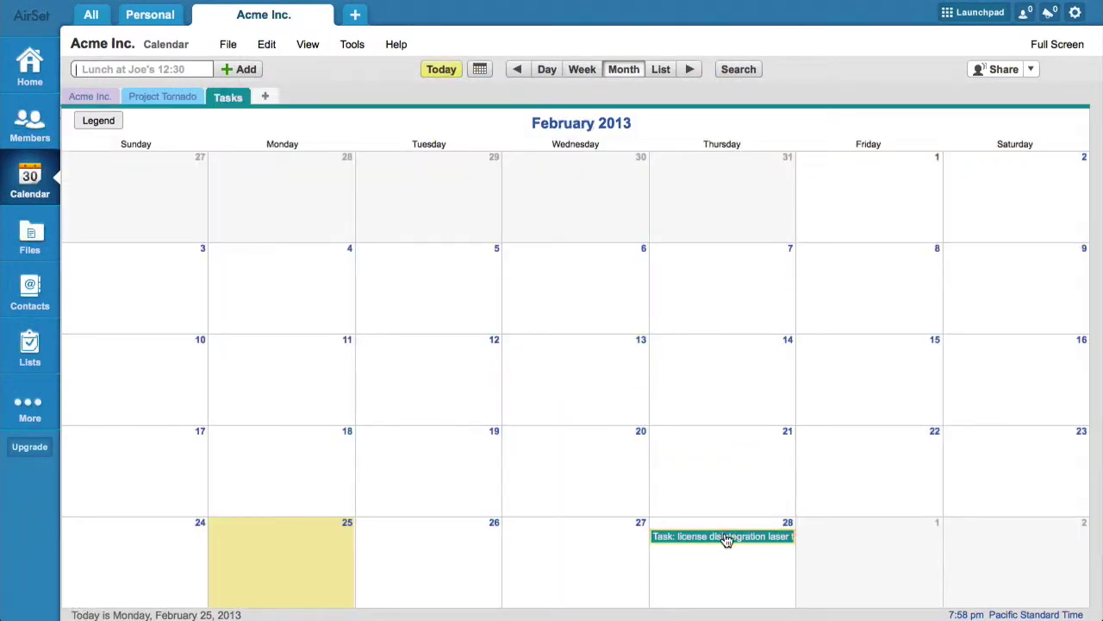
{"action": "left_click", "coordinate": [725, 536]}
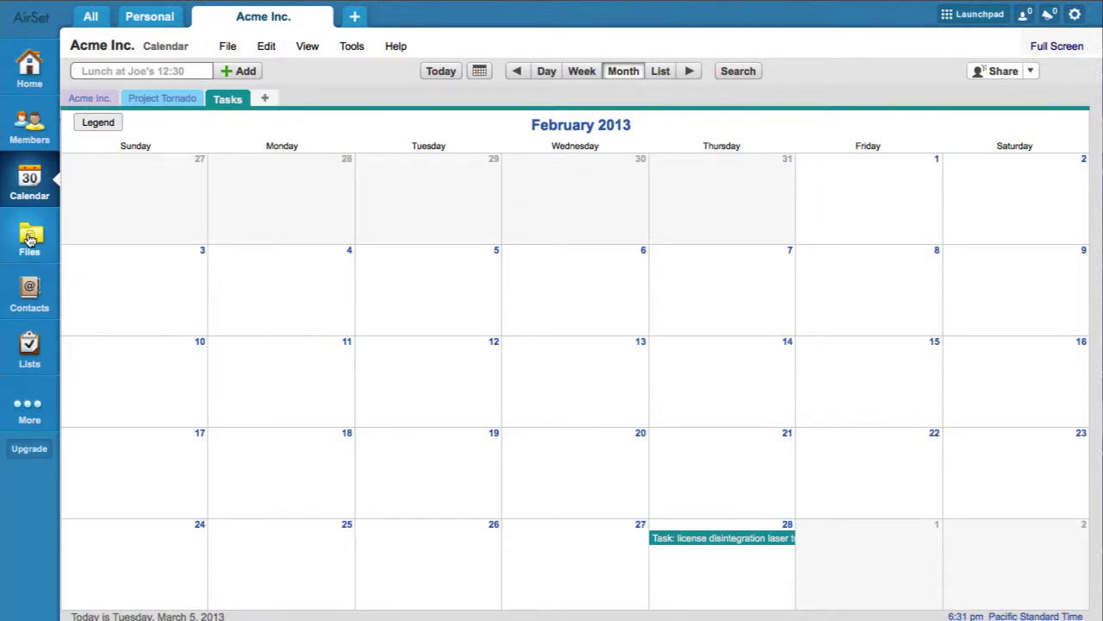
{"action": "left_click", "coordinate": [30, 240]}
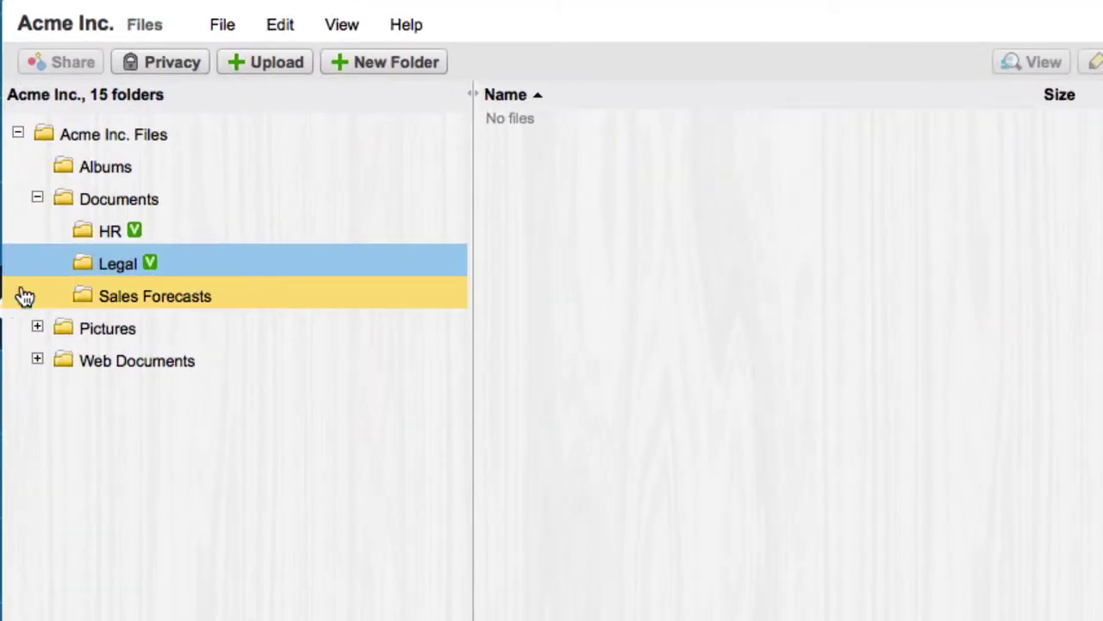
{"action": "left_click", "coordinate": [112, 138]}
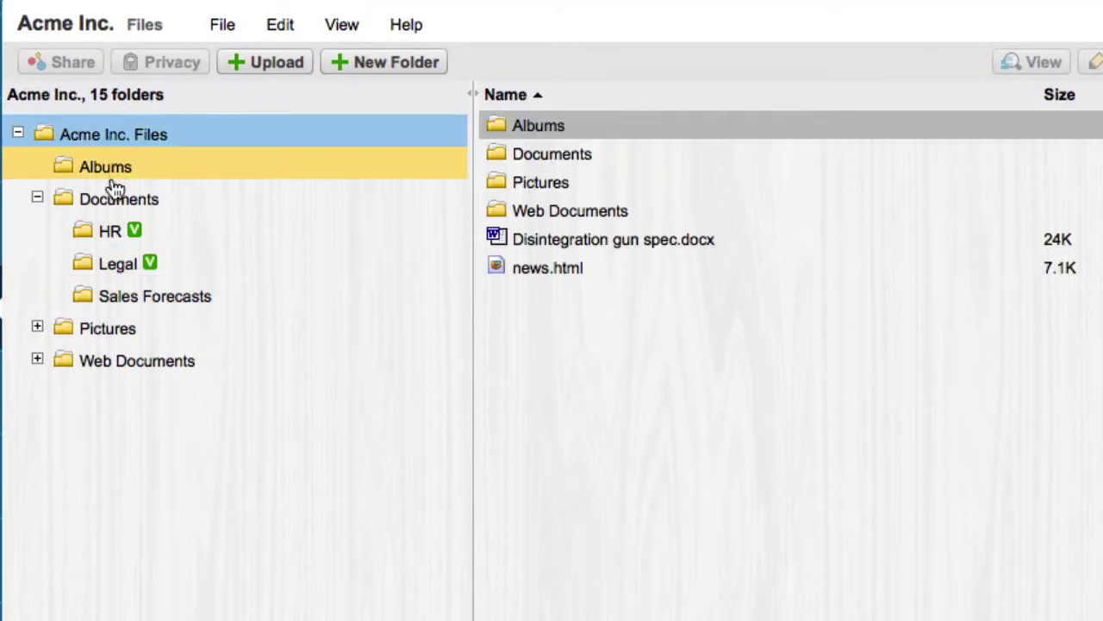
{"action": "left_click", "coordinate": [134, 231]}
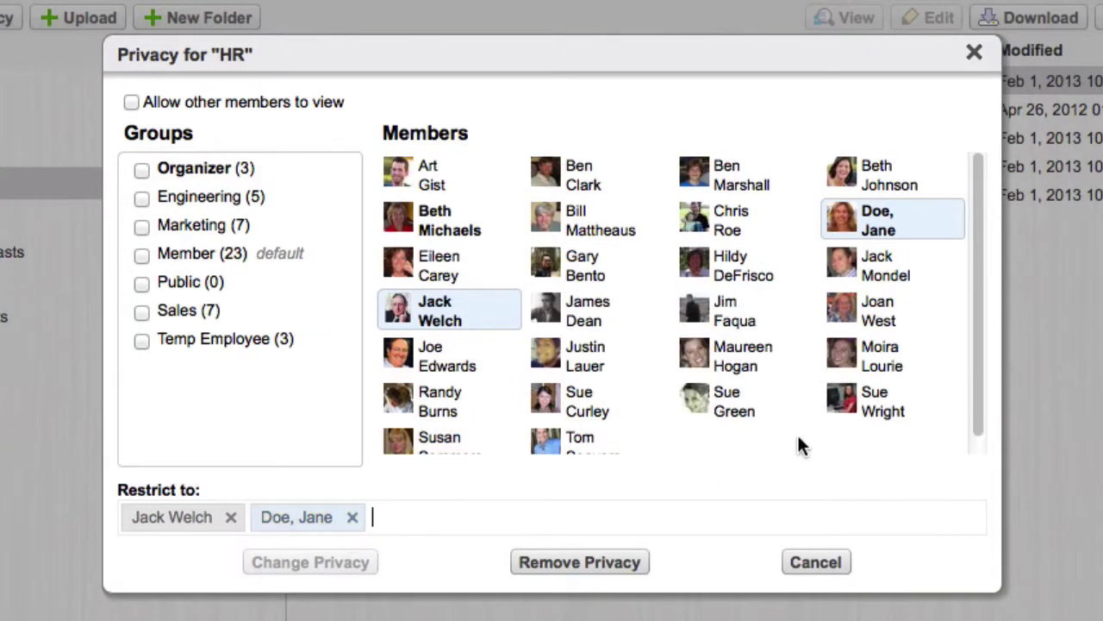
{"action": "left_click", "coordinate": [875, 403]}
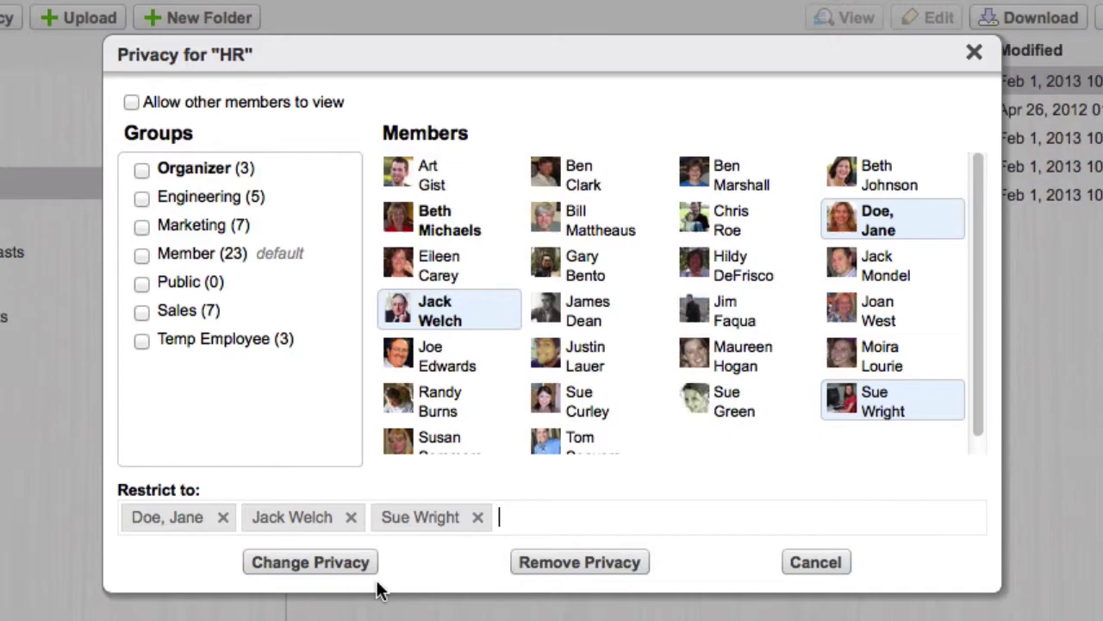
{"action": "left_click", "coordinate": [344, 564]}
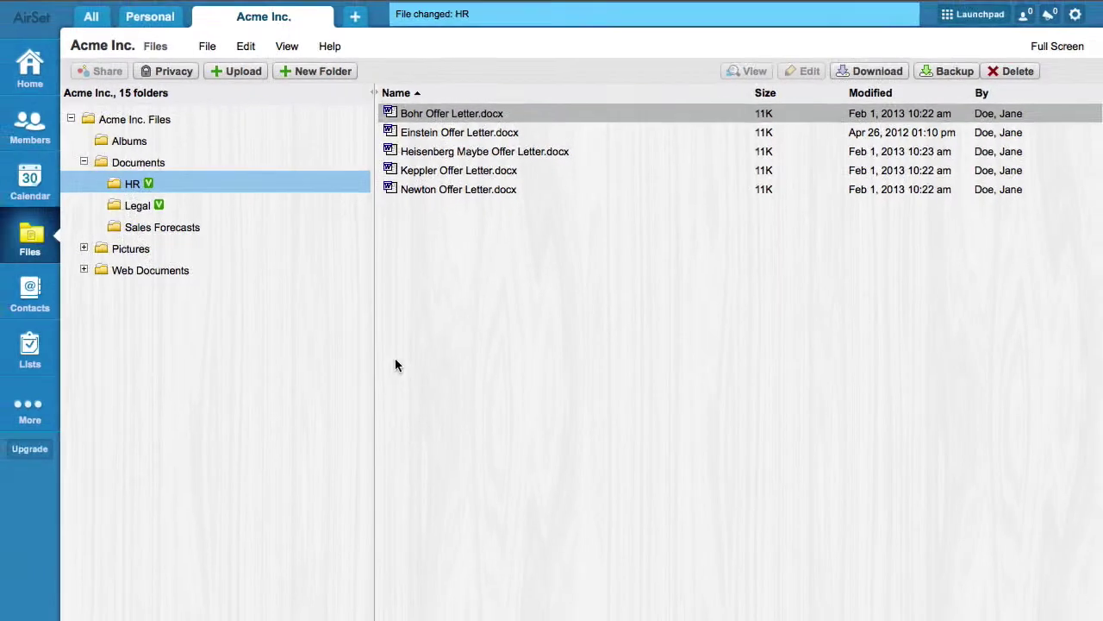
{"action": "left_click", "coordinate": [31, 293]}
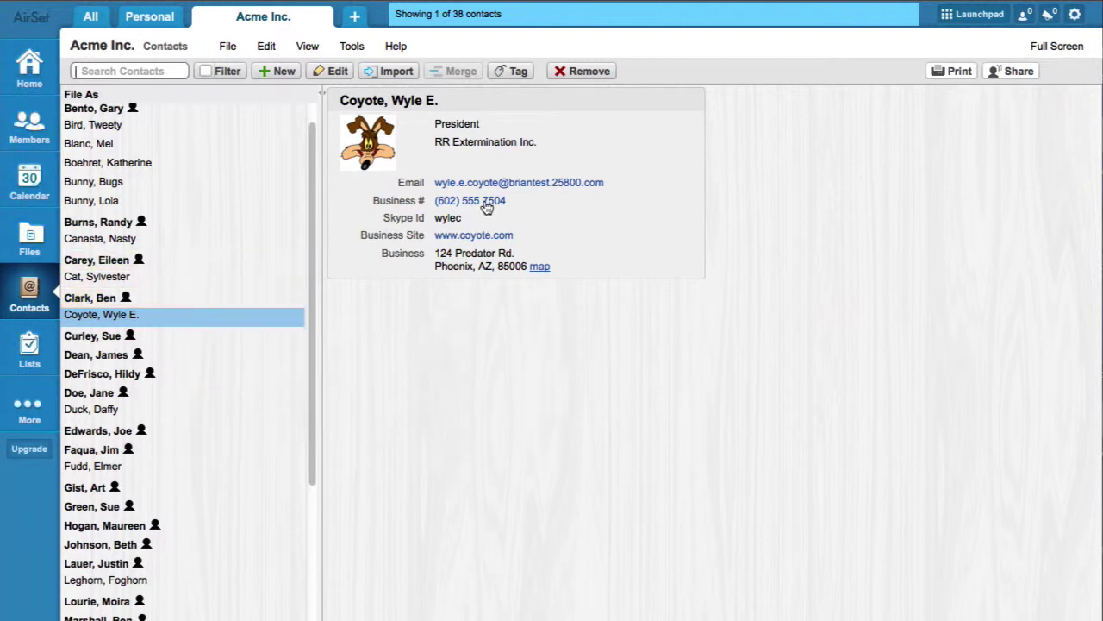
{"action": "double_click", "coordinate": [537, 156]}
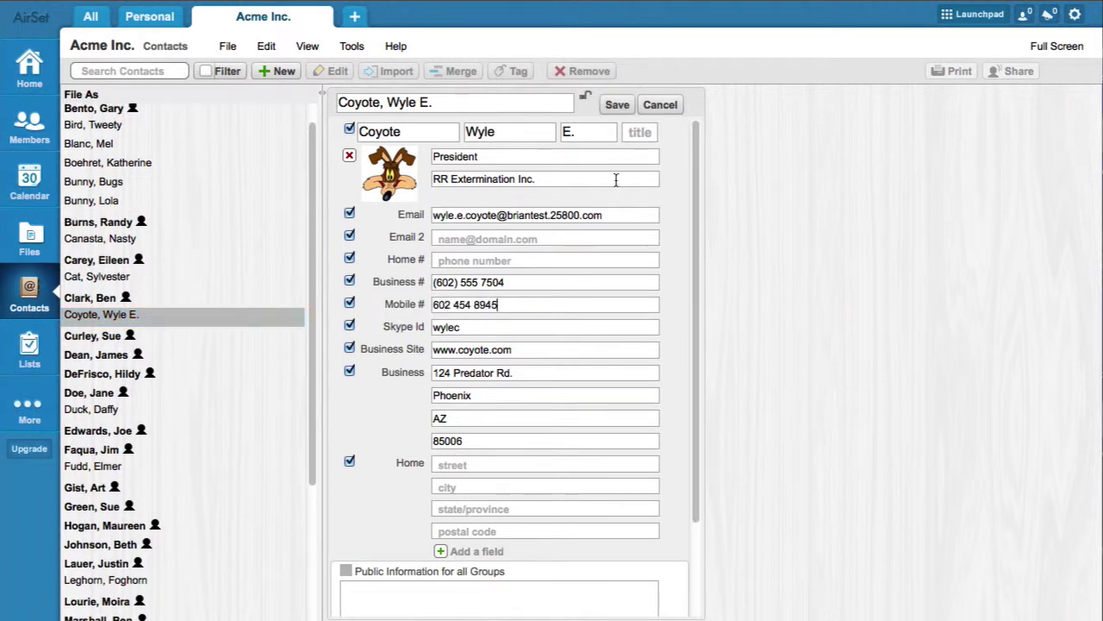
{"action": "left_click", "coordinate": [618, 105]}
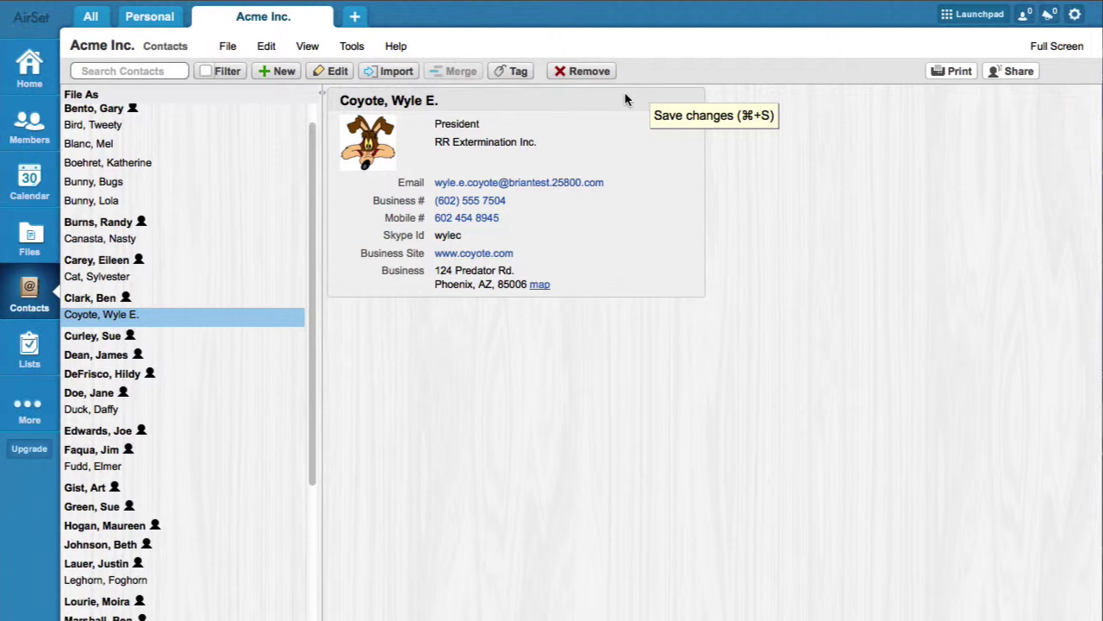
Open Einstein's offer letter from Documents > HR in Zoho Writer, then check the forecast's December total in M11.
{"action": "left_click", "coordinate": [26, 407]}
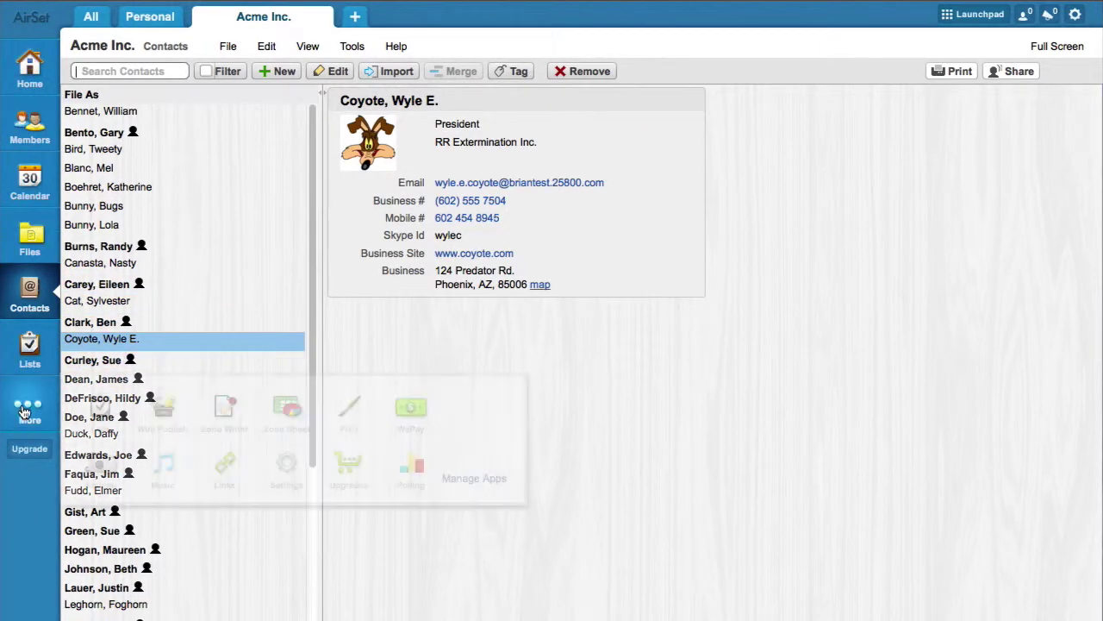
{"action": "left_click", "coordinate": [221, 412]}
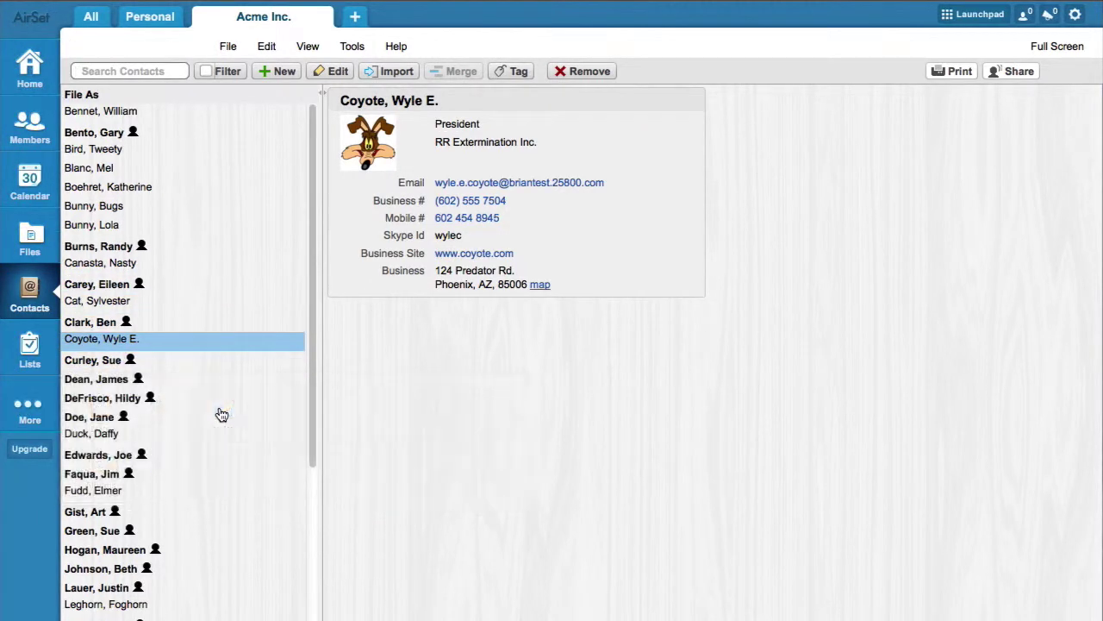
{"action": "left_click", "coordinate": [366, 149]}
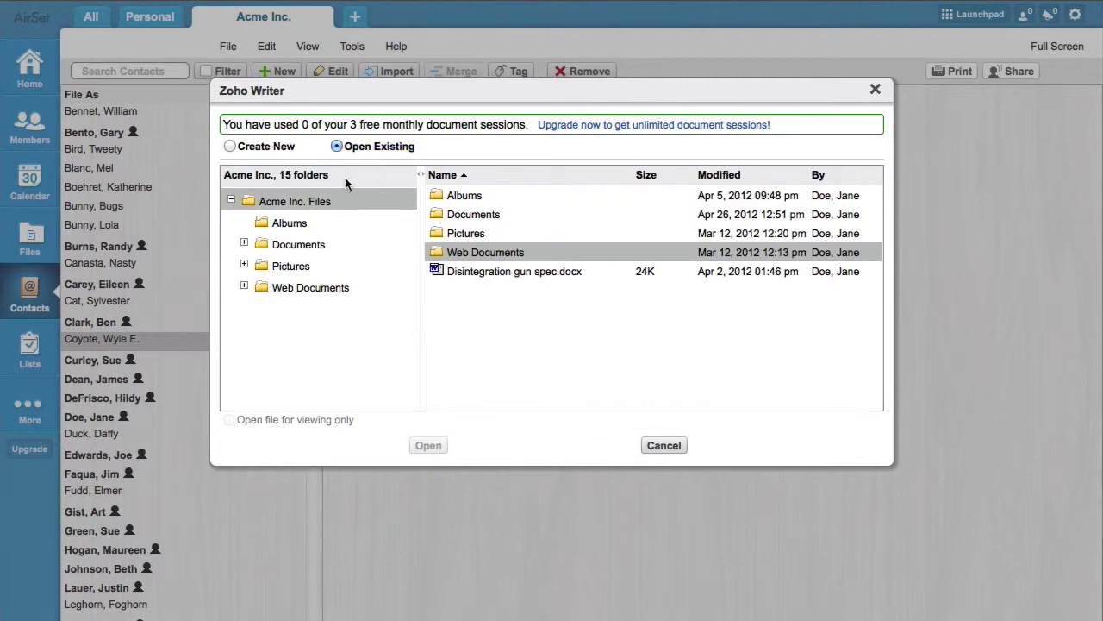
{"action": "left_click", "coordinate": [257, 245]}
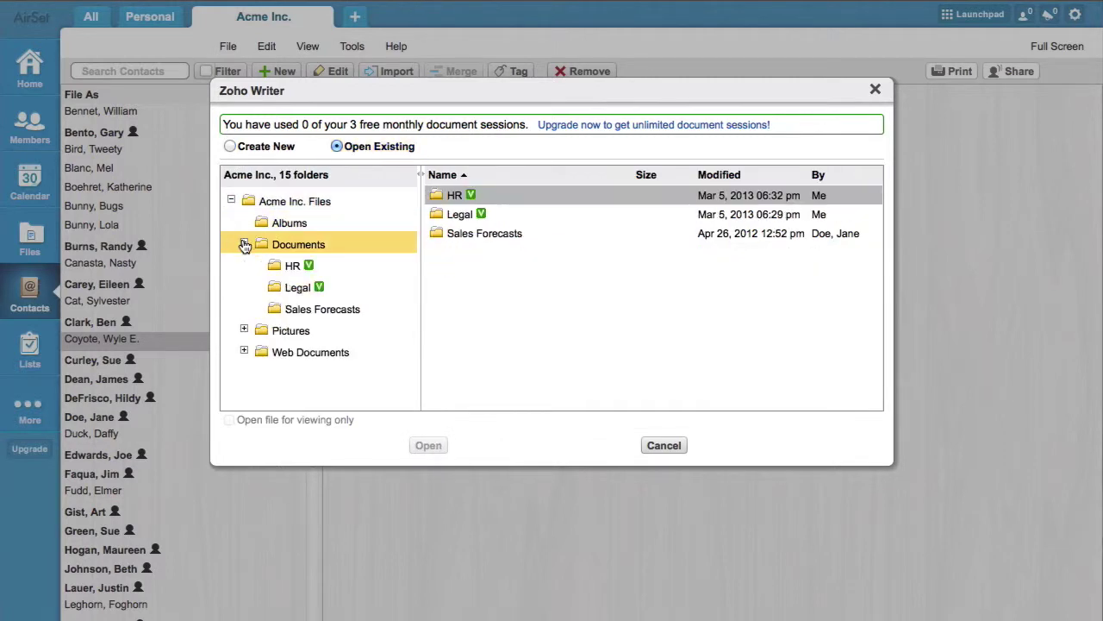
{"action": "left_click", "coordinate": [287, 265]}
{"action": "left_click", "coordinate": [473, 221]}
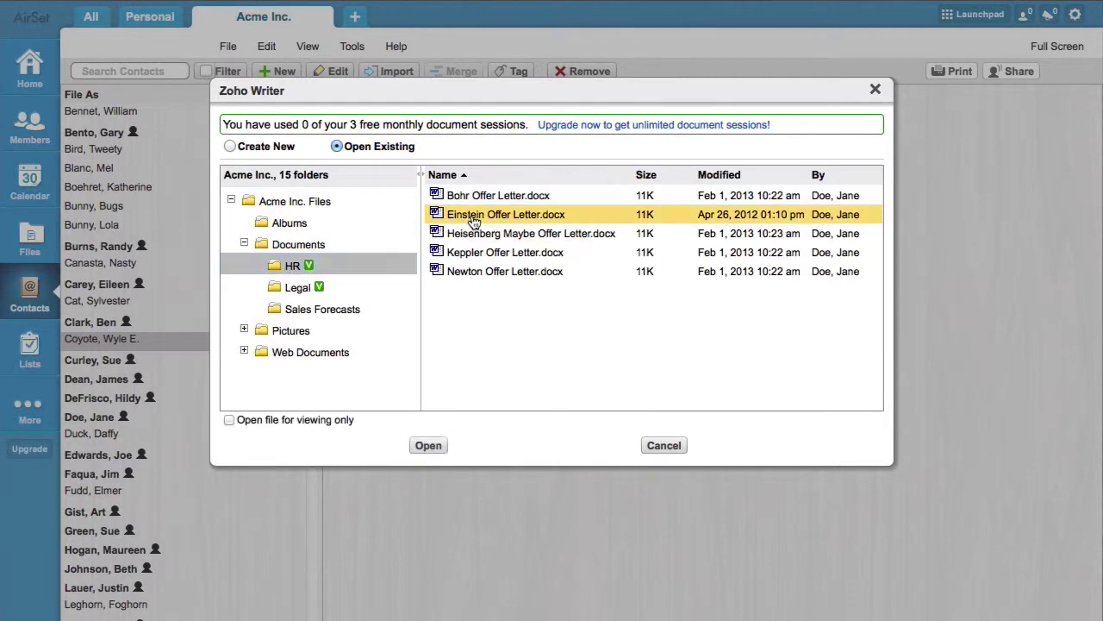
{"action": "left_click", "coordinate": [428, 446]}
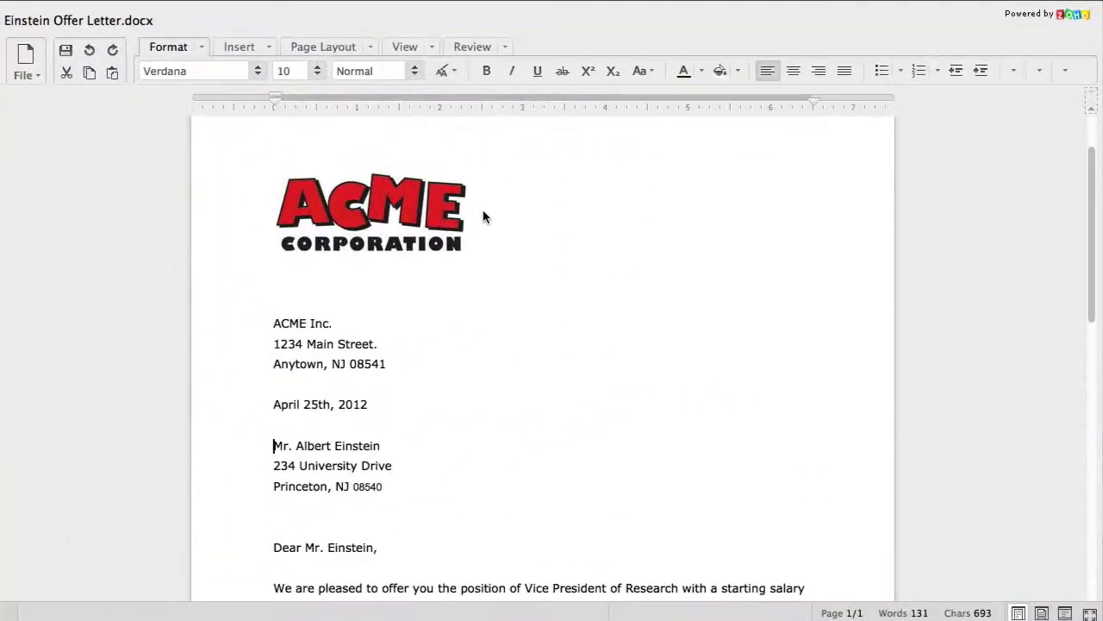
{"action": "scroll", "coordinate": [505, 375], "scroll_direction": "down", "scroll_amount": 2}
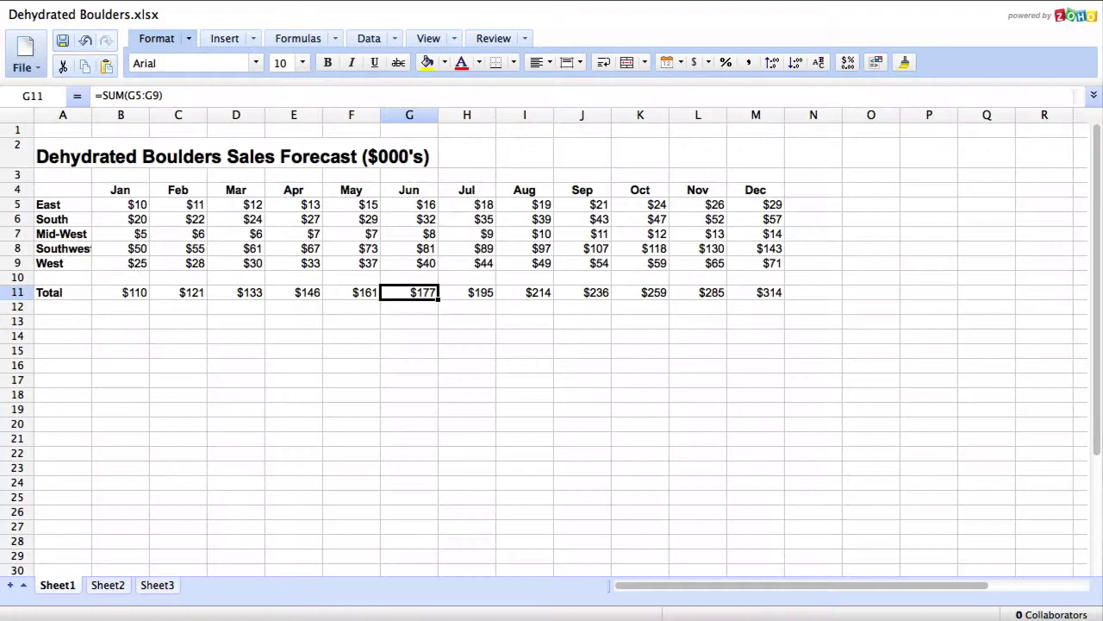
{"action": "left_click", "coordinate": [746, 293]}
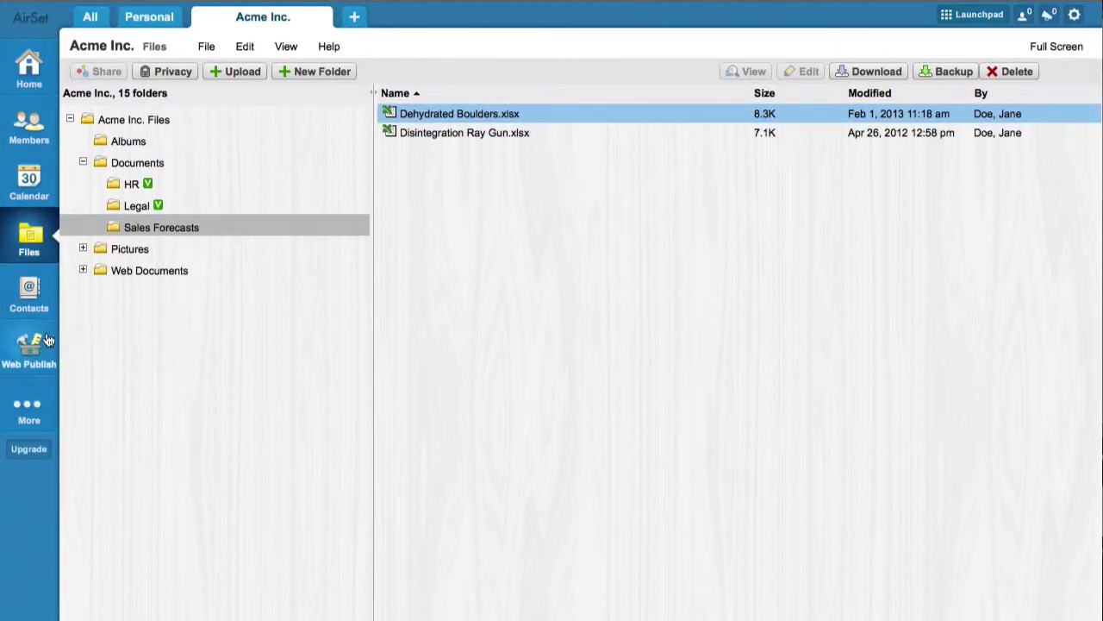
Open the Acme Website document and preview editing its Home page without saving.
{"action": "left_click", "coordinate": [19, 343]}
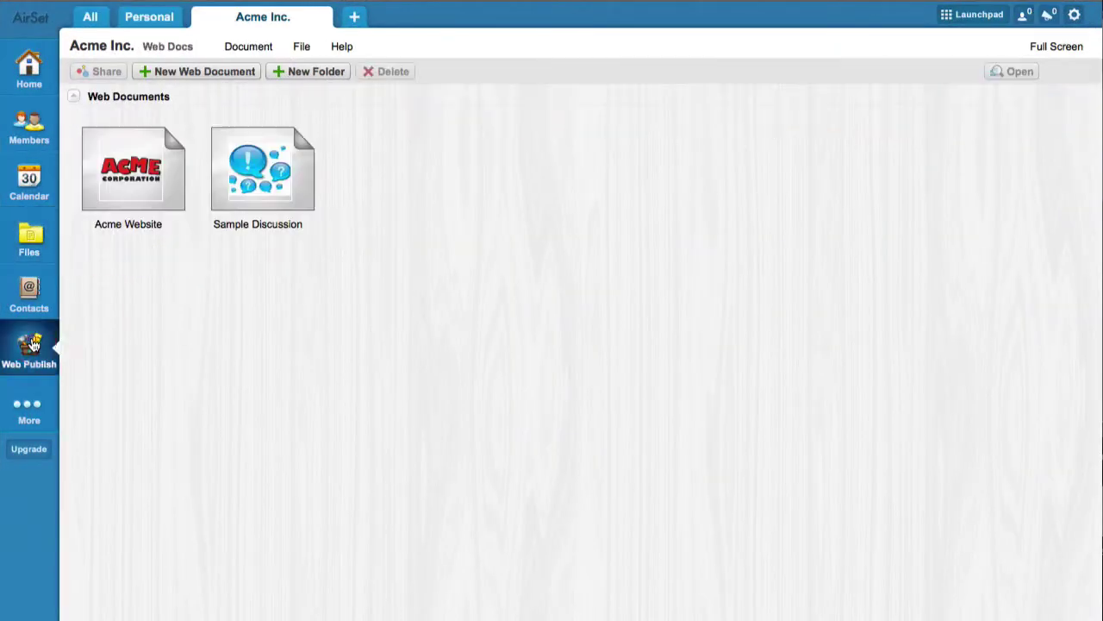
{"action": "left_click", "coordinate": [143, 185]}
{"action": "double_click", "coordinate": [143, 185]}
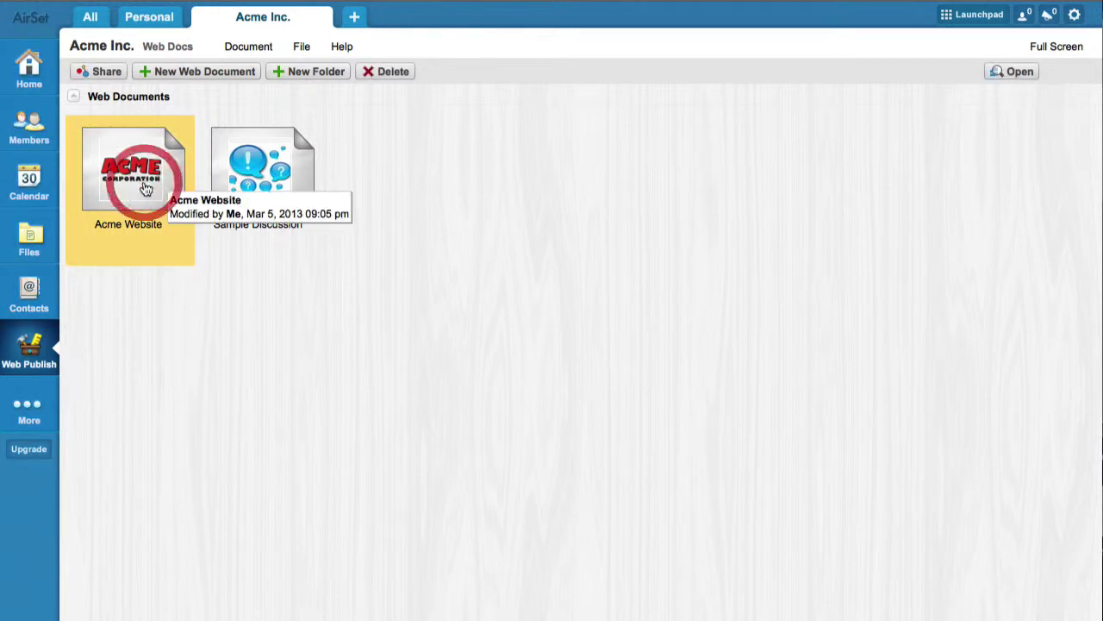
{"action": "left_click", "coordinate": [556, 71]}
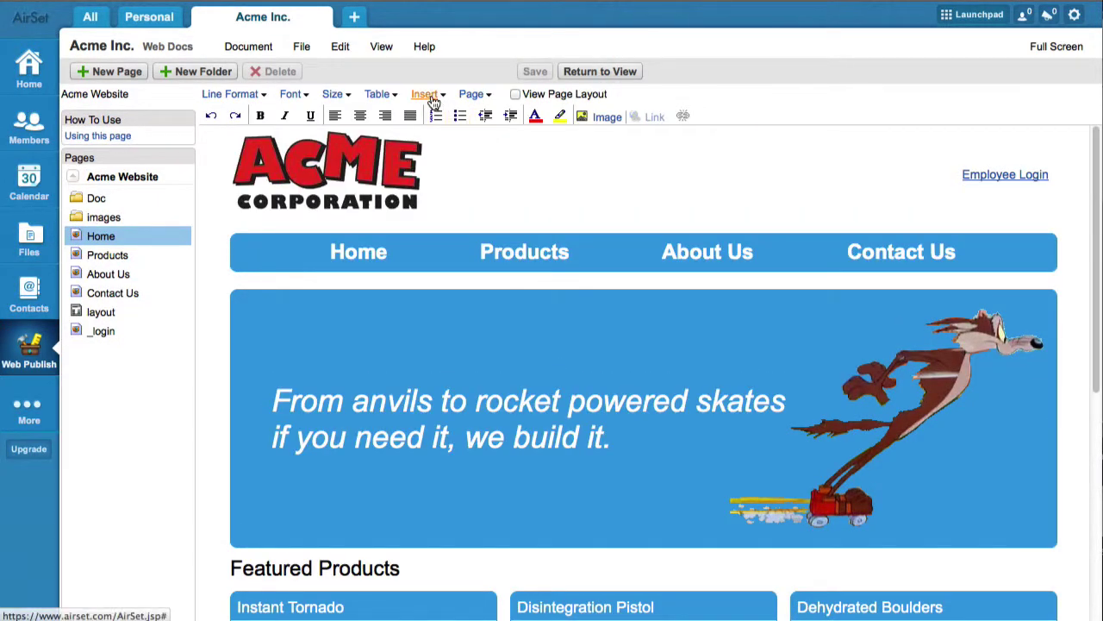
{"action": "left_click", "coordinate": [430, 96]}
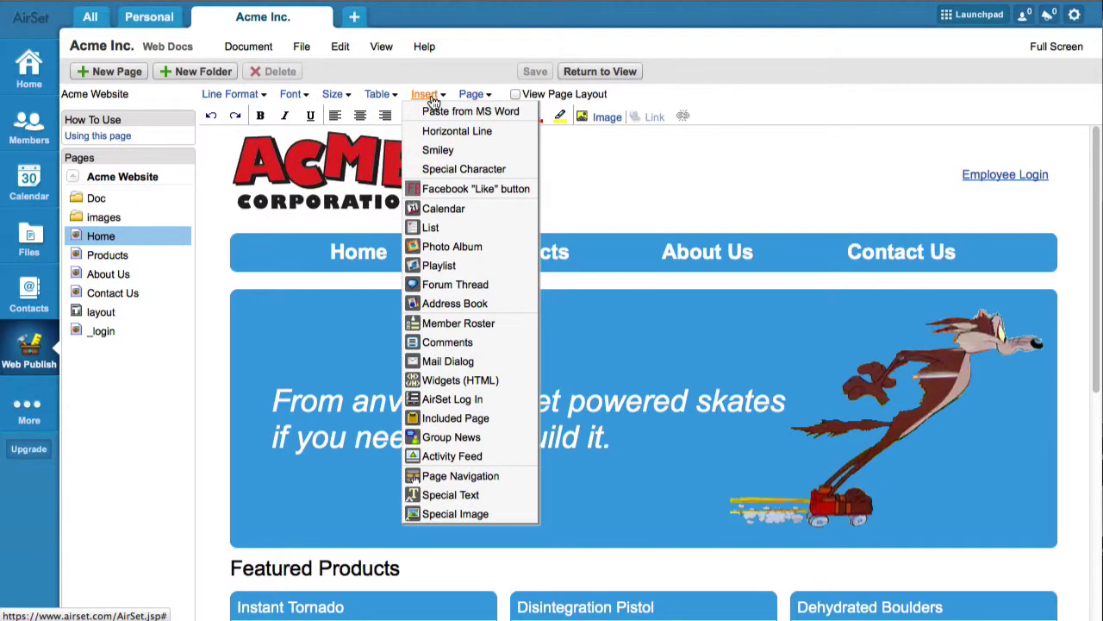
{"action": "left_click", "coordinate": [628, 70]}
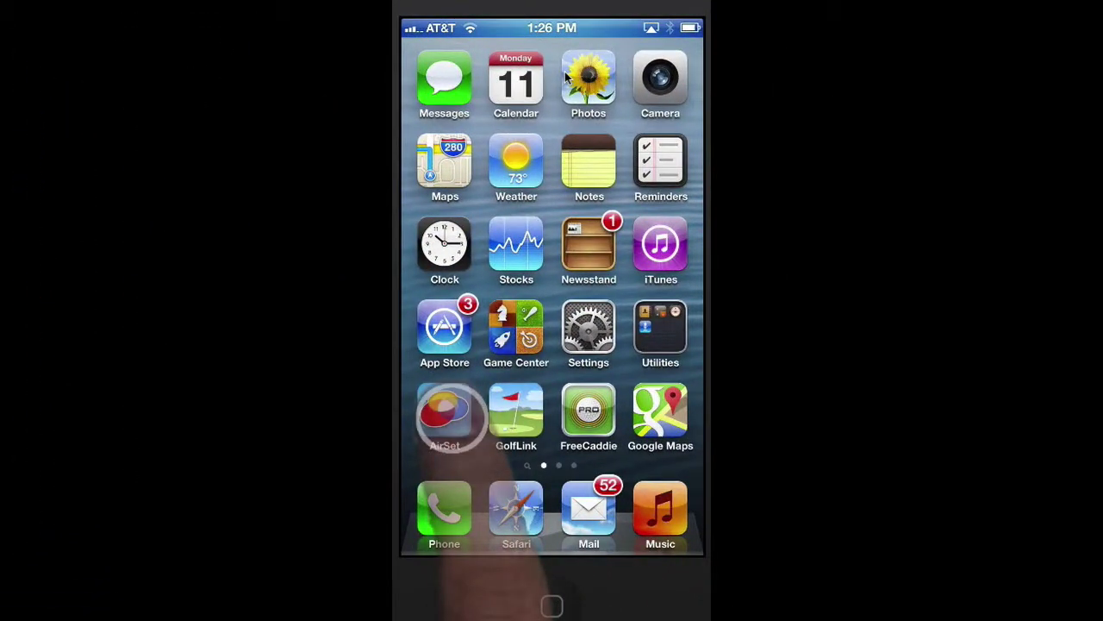
In the iPhone app, view Acme Inc.'s activity feed, then its Files section.
{"action": "left_click", "coordinate": [444, 414]}
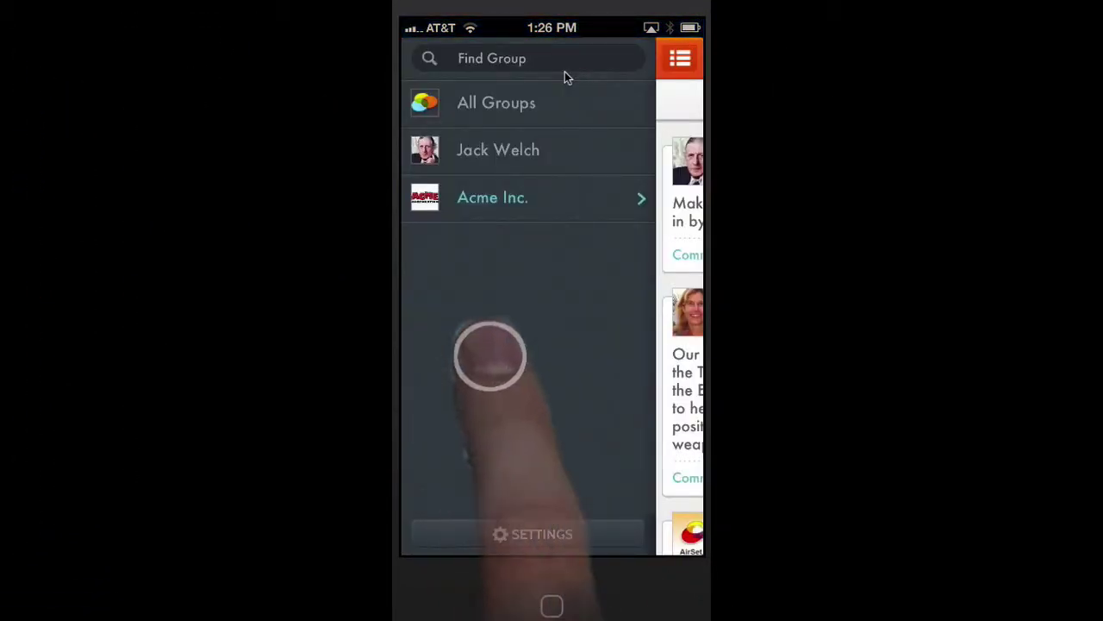
{"action": "left_click", "coordinate": [578, 207]}
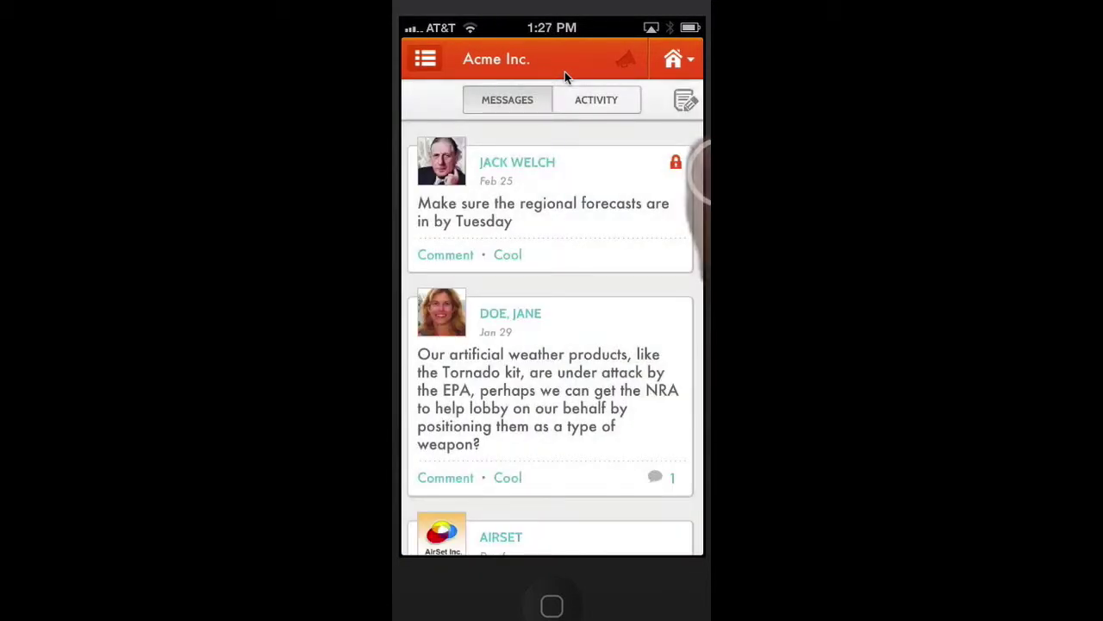
{"action": "left_click", "coordinate": [596, 100]}
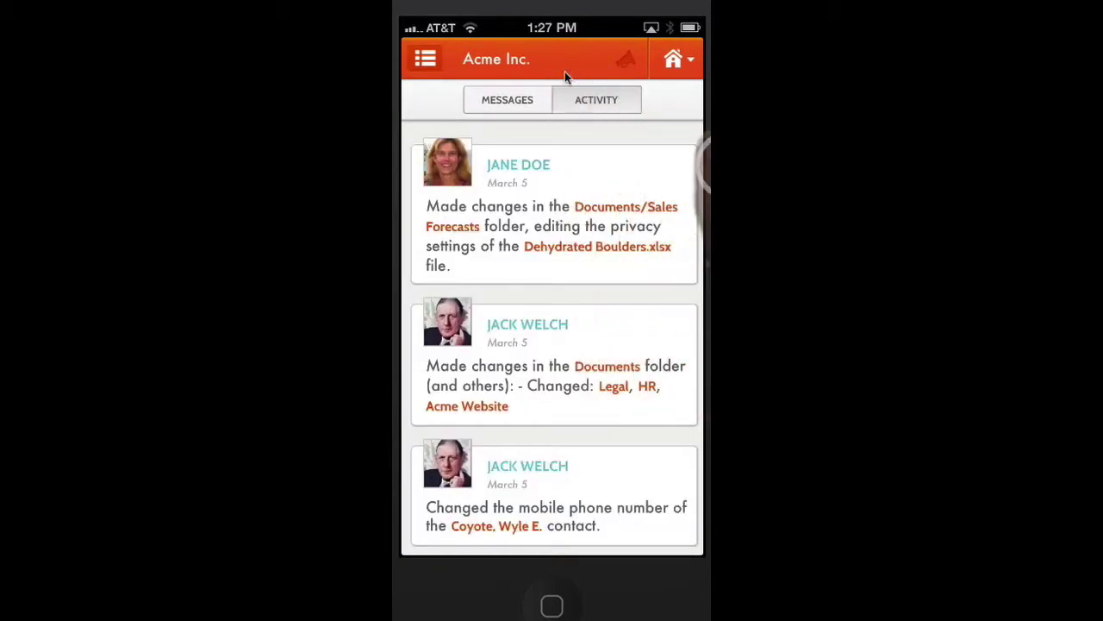
{"action": "left_click", "coordinate": [674, 59]}
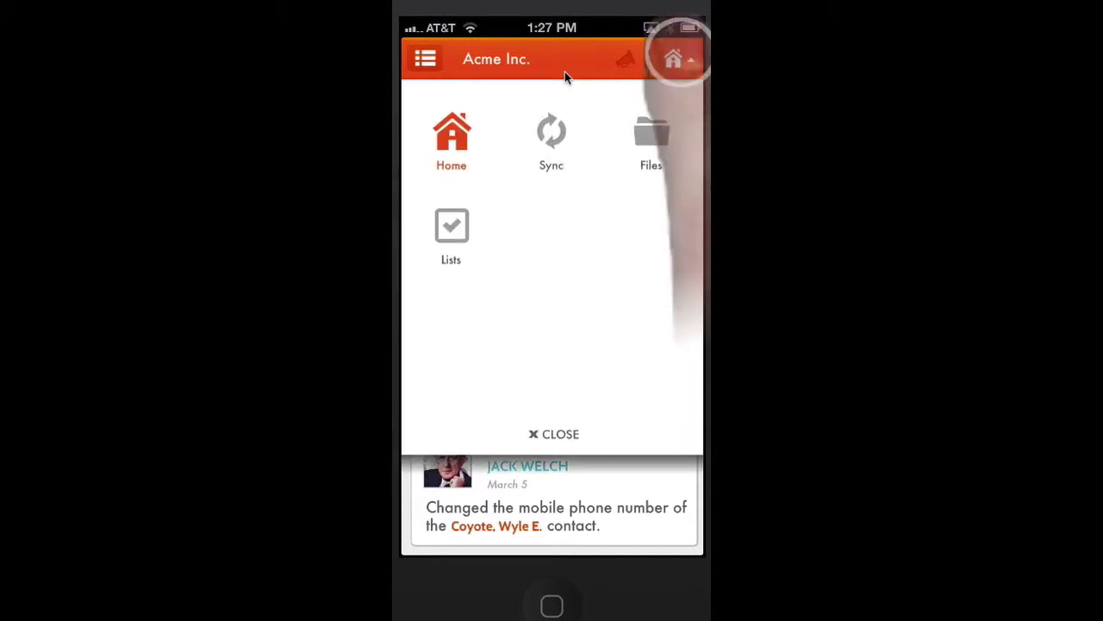
{"action": "left_click", "coordinate": [651, 137]}
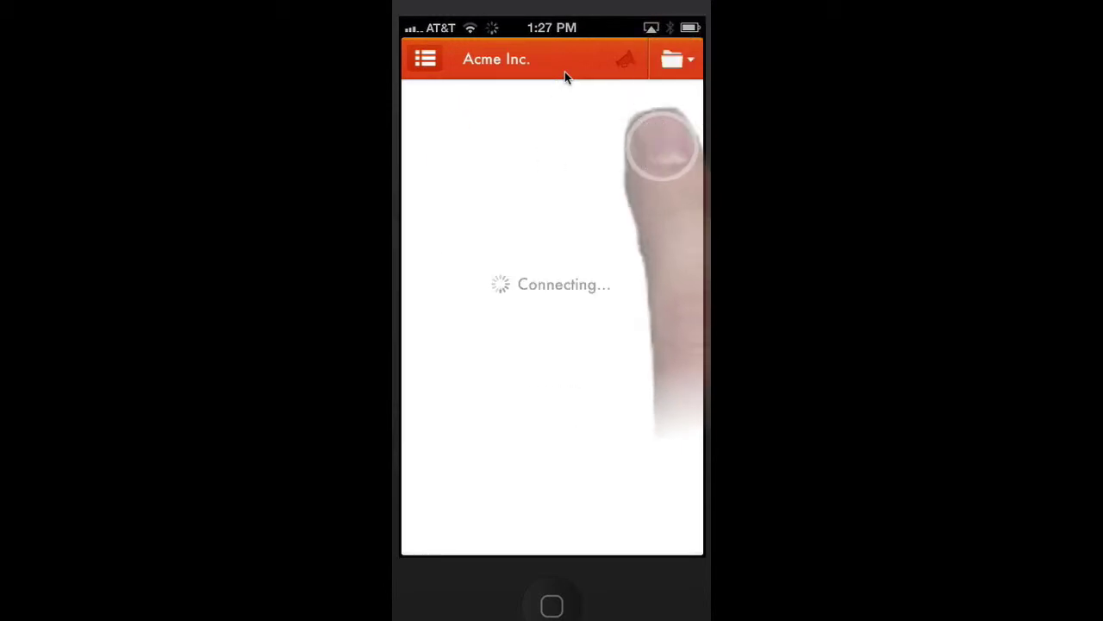